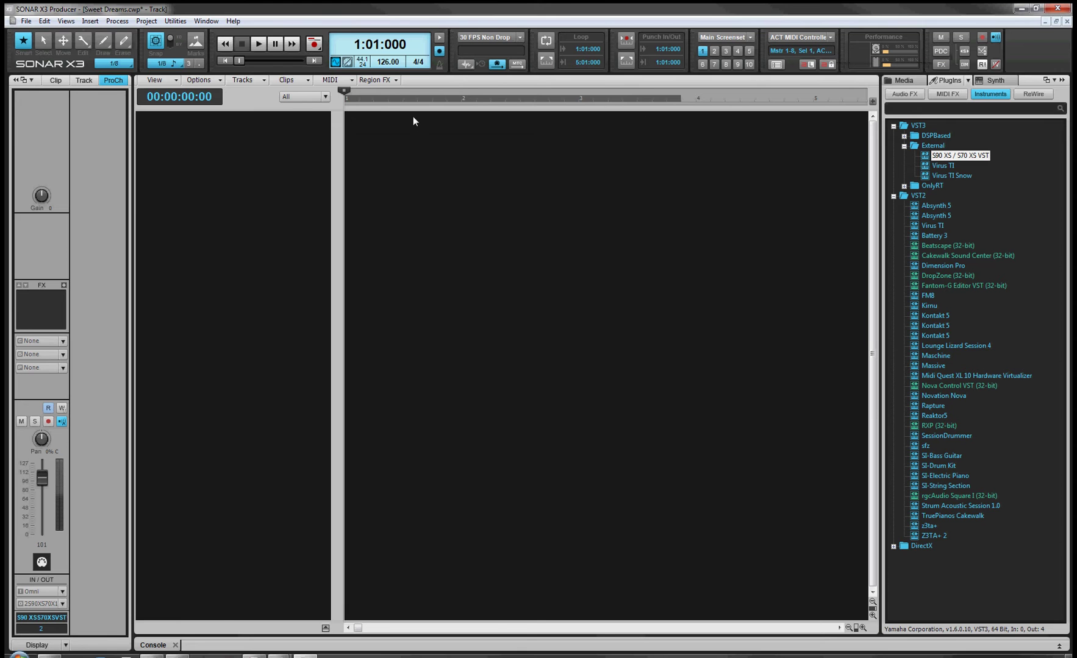
Confirm Yamaha S70 XS-1 is checked in both MIDI Devices input and output lists, then close Preferences.
key(p)
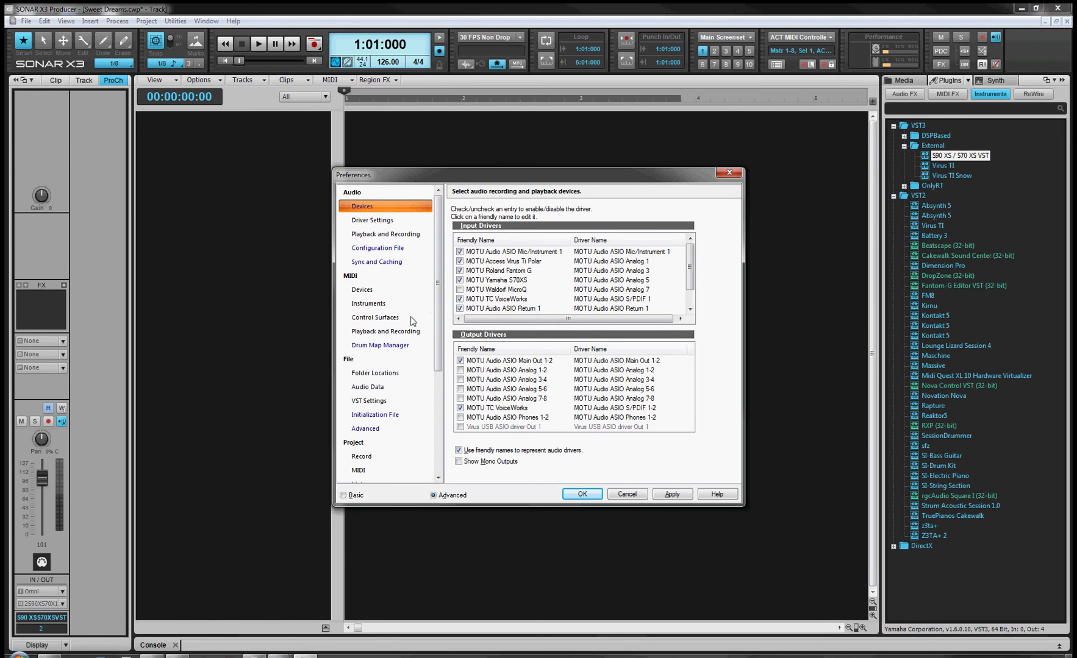
click(367, 292)
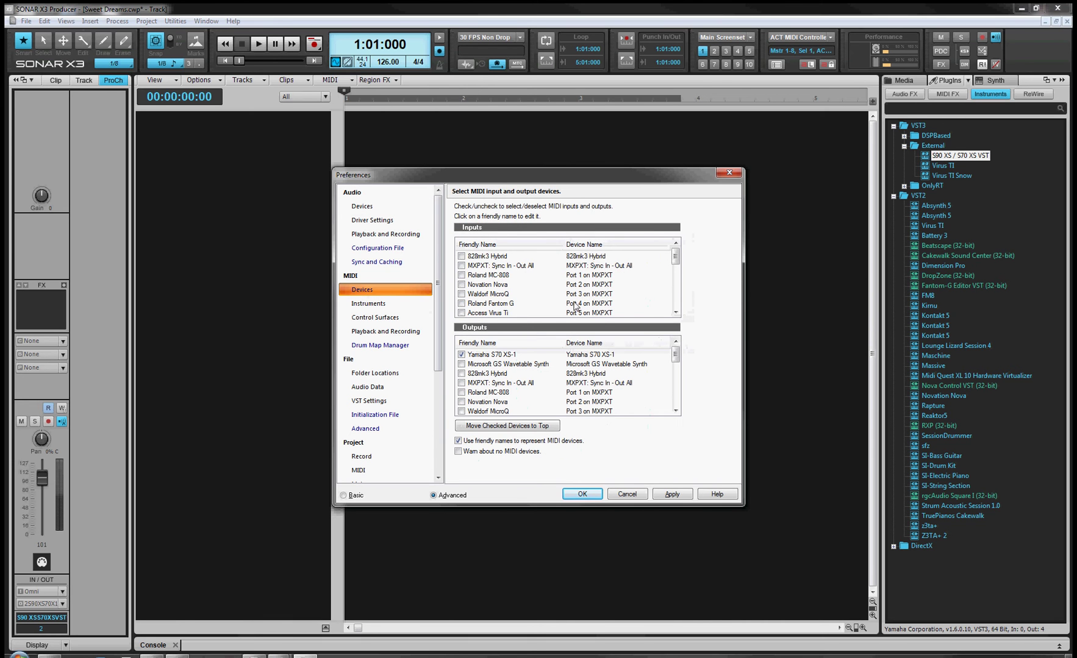
drag(675, 257, 674, 282)
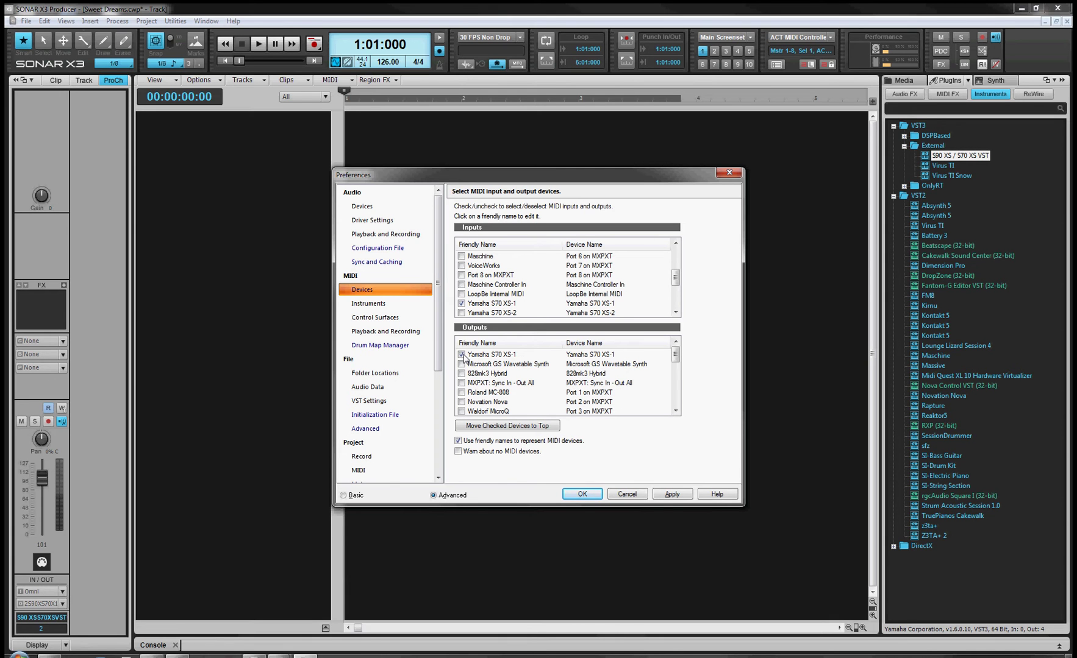
drag(675, 278, 676, 288)
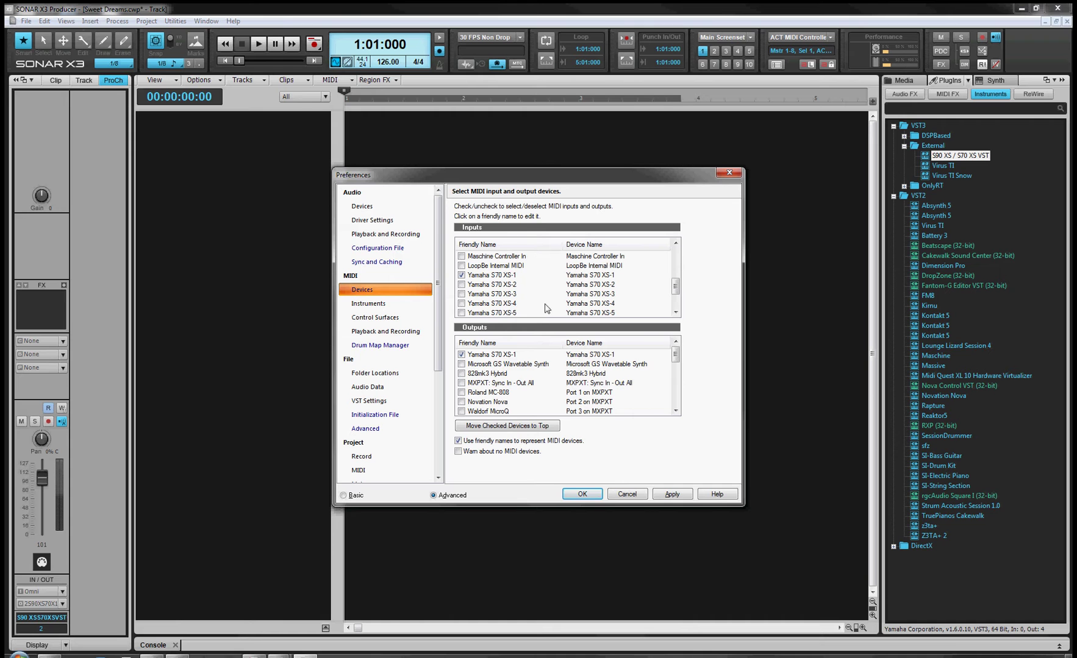
scroll(677, 368, down, 1)
drag(678, 370, 684, 396)
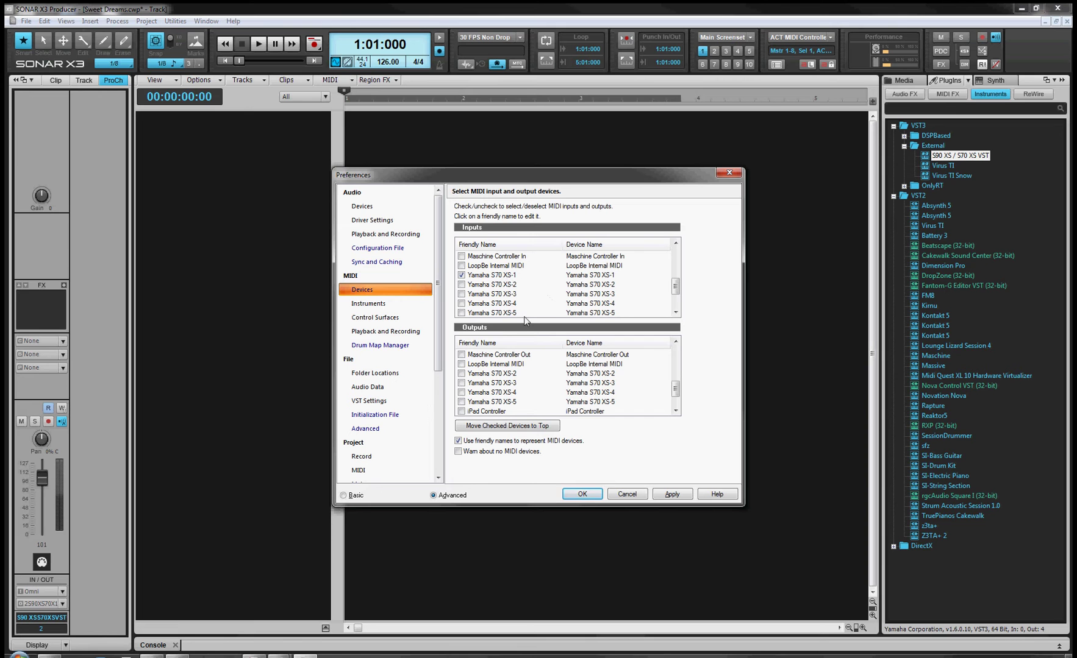
click(582, 496)
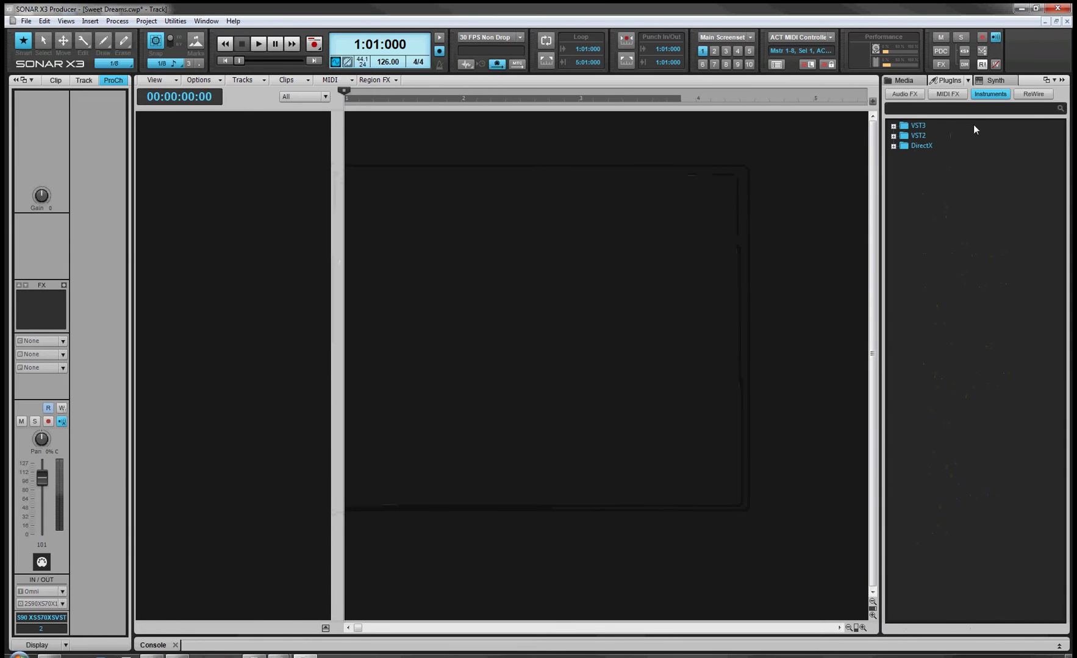
Insert S90 XS / S70 XS VST from VST3 > External, keeping MIDI Source and Synth Track Folder.
click(894, 126)
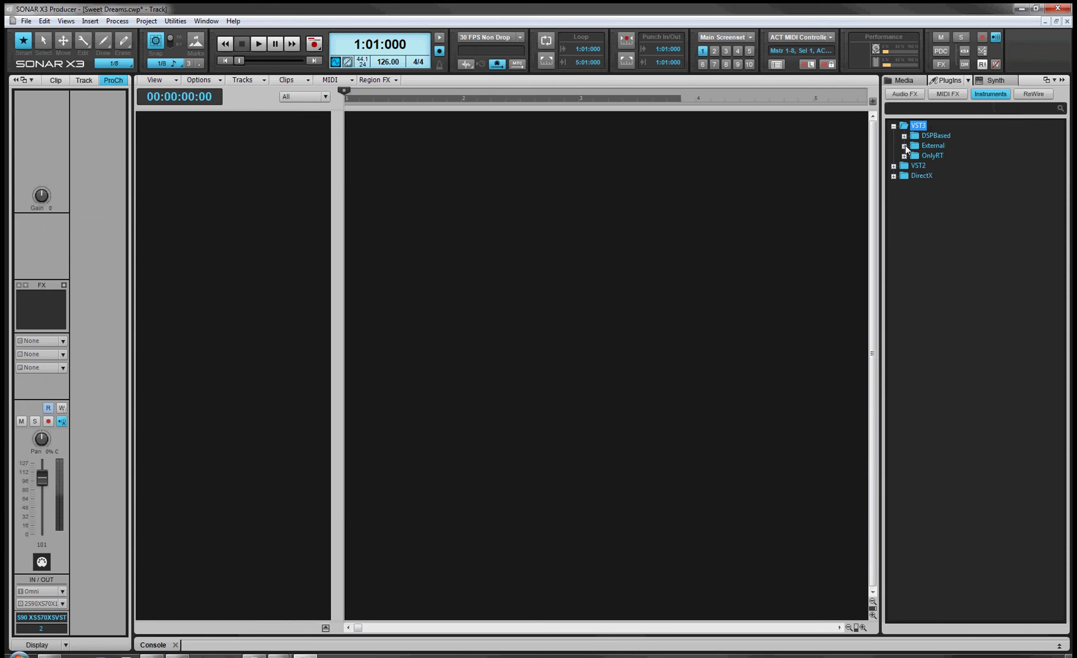
click(904, 146)
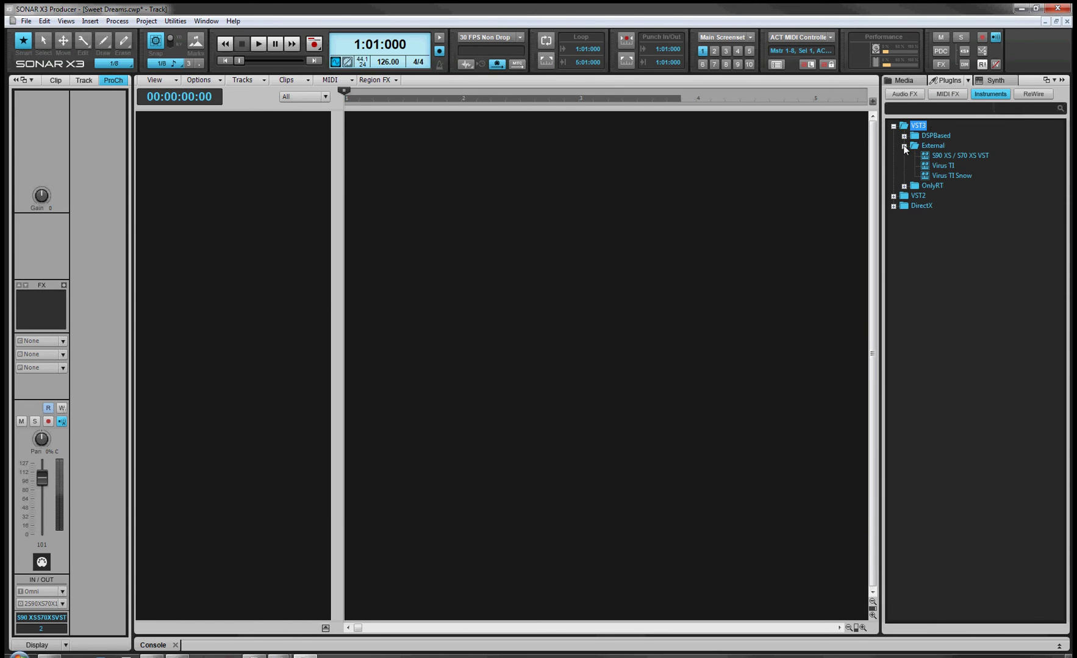
double_click(949, 157)
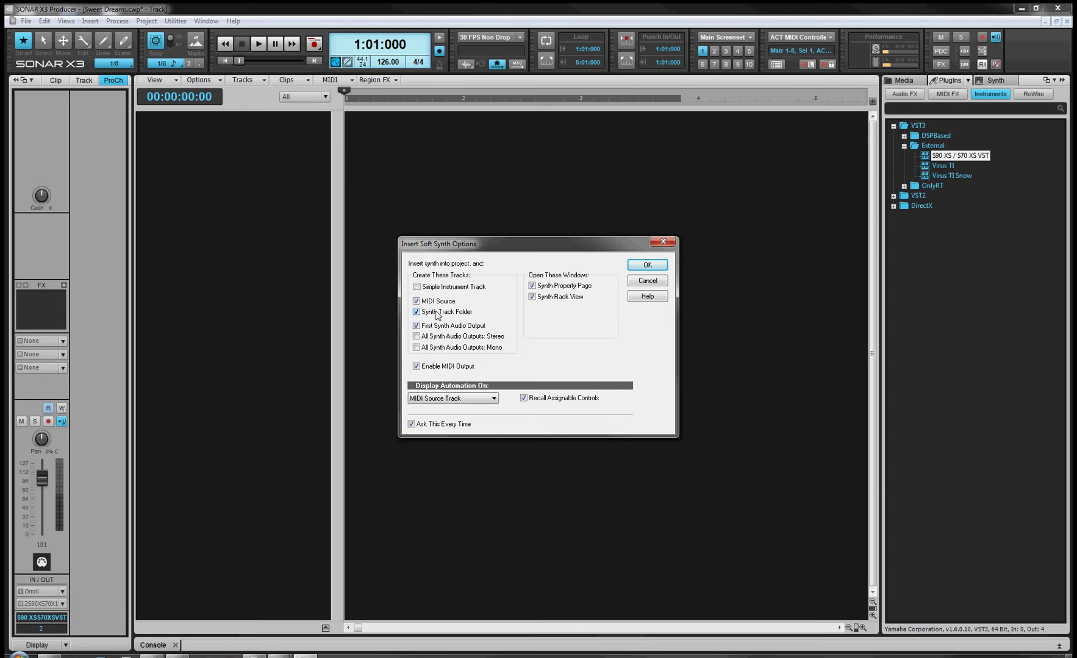
click(647, 266)
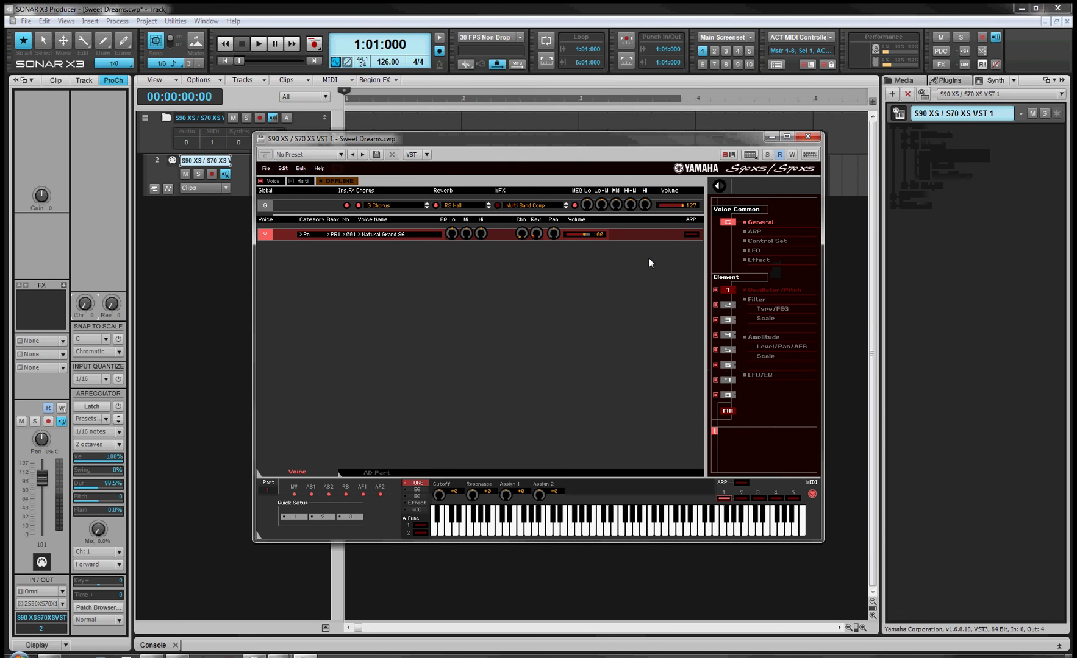
Reposition the synth editor, open its File > Setup Auto Sync dialog, and switch USB Detail off.
drag(584, 138, 822, 245)
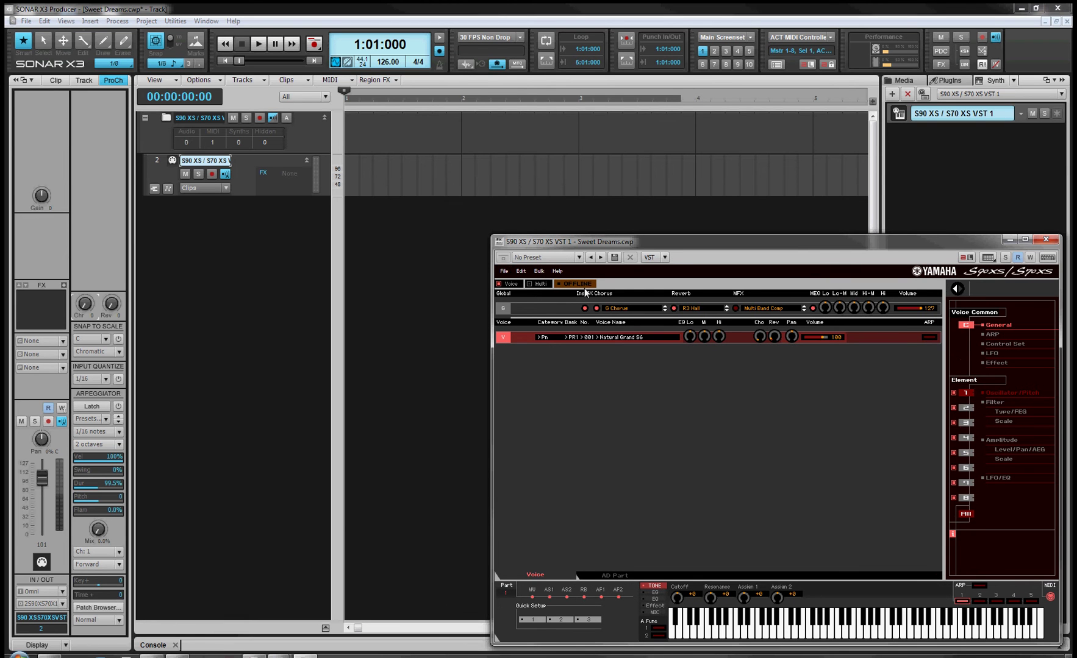
click(504, 272)
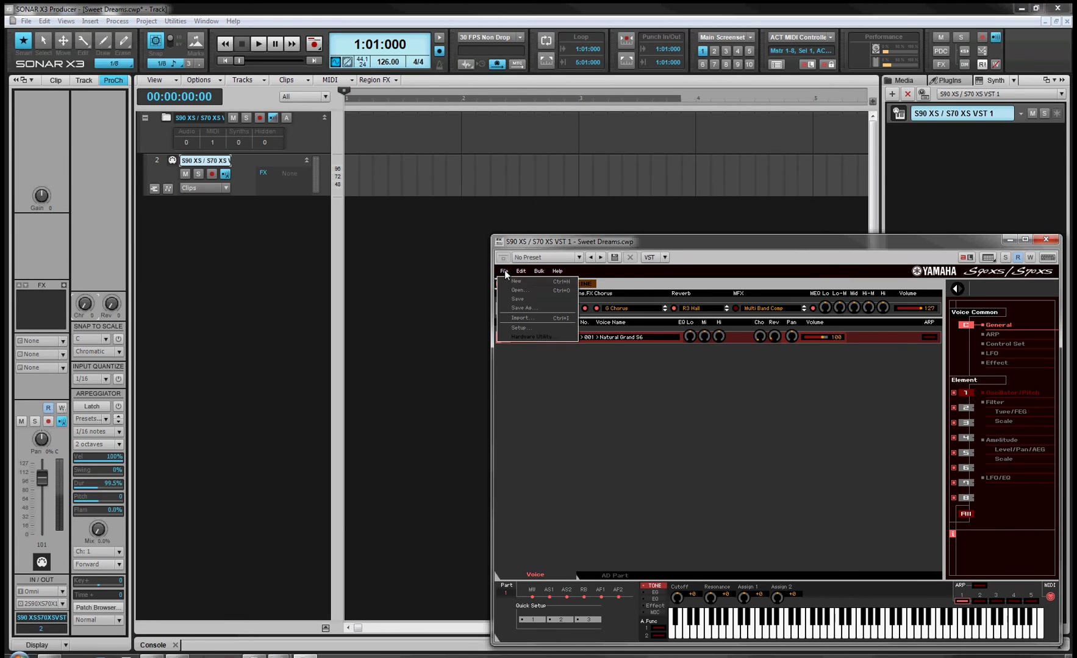
click(519, 327)
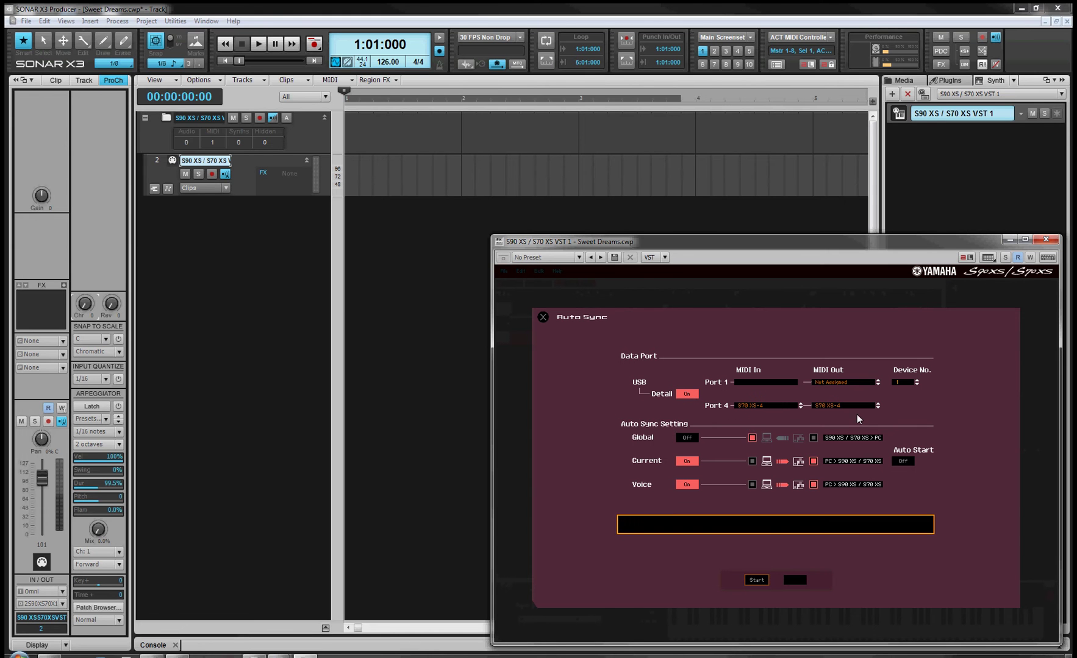
click(686, 395)
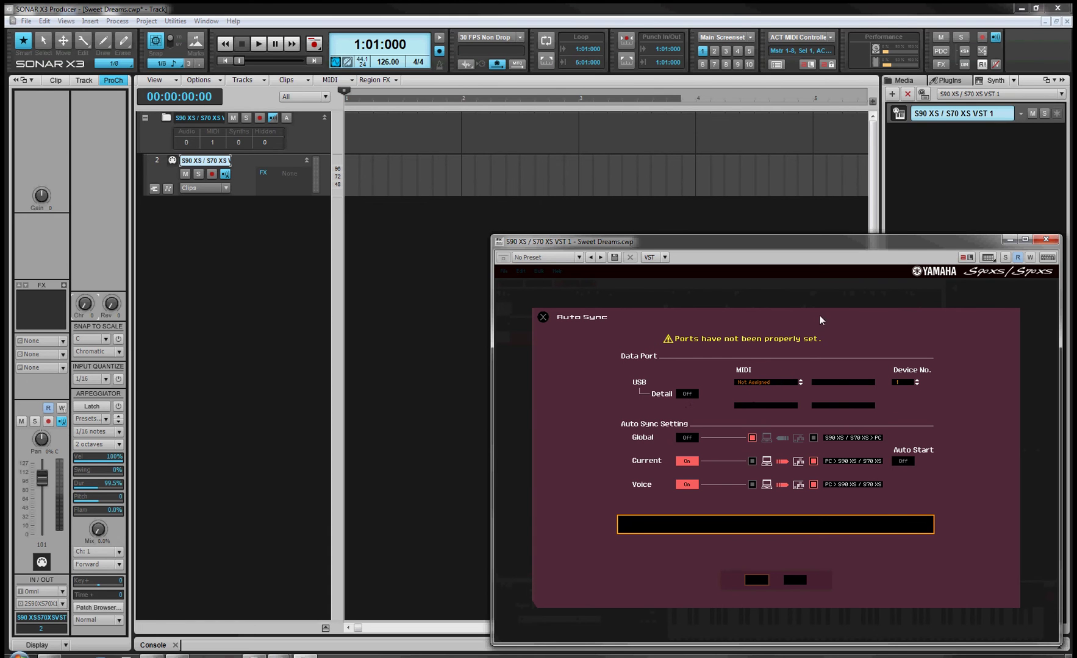
Turn USB Detail back on, set Port 4 MIDI In/Out to S70 XS-4, and leave Port 1 Out unassigned.
click(684, 394)
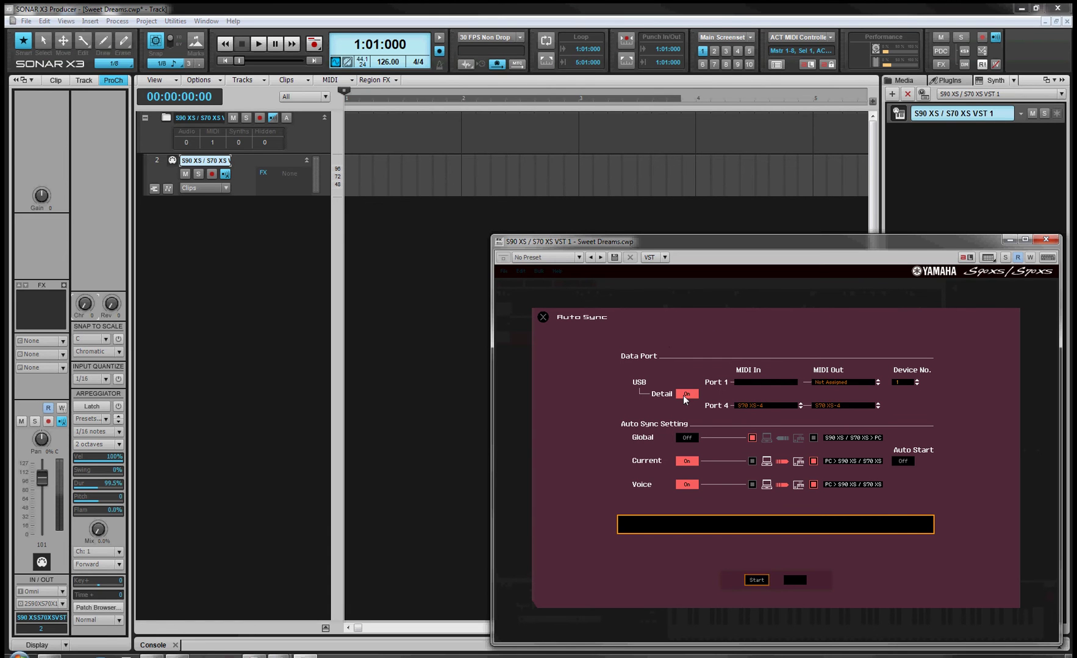
click(772, 406)
click(773, 406)
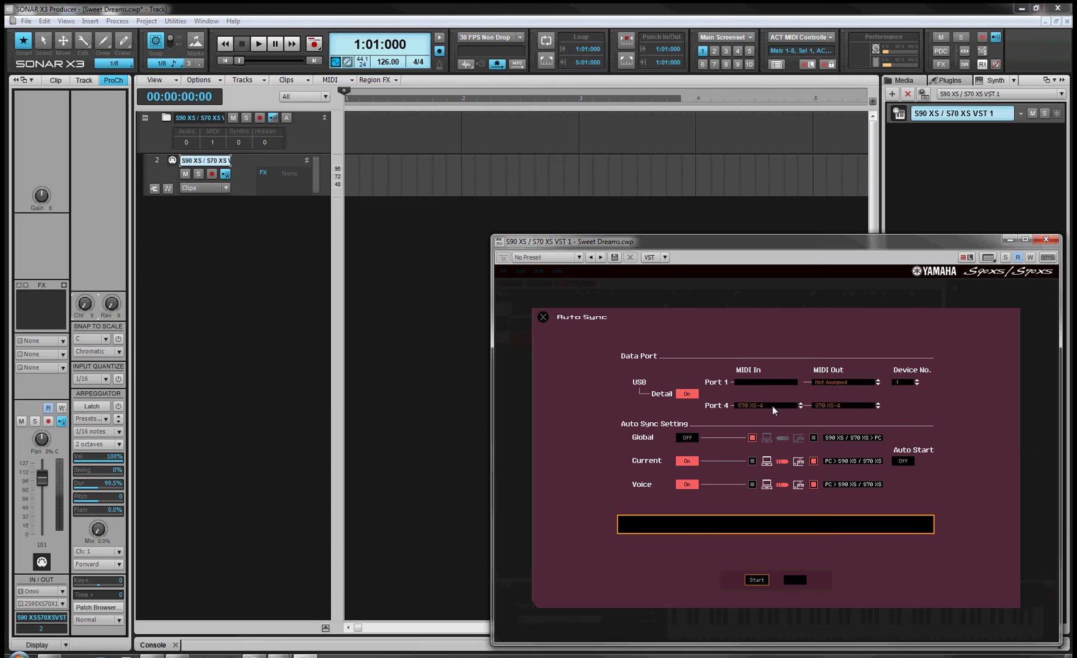
click(853, 405)
click(853, 405)
click(856, 381)
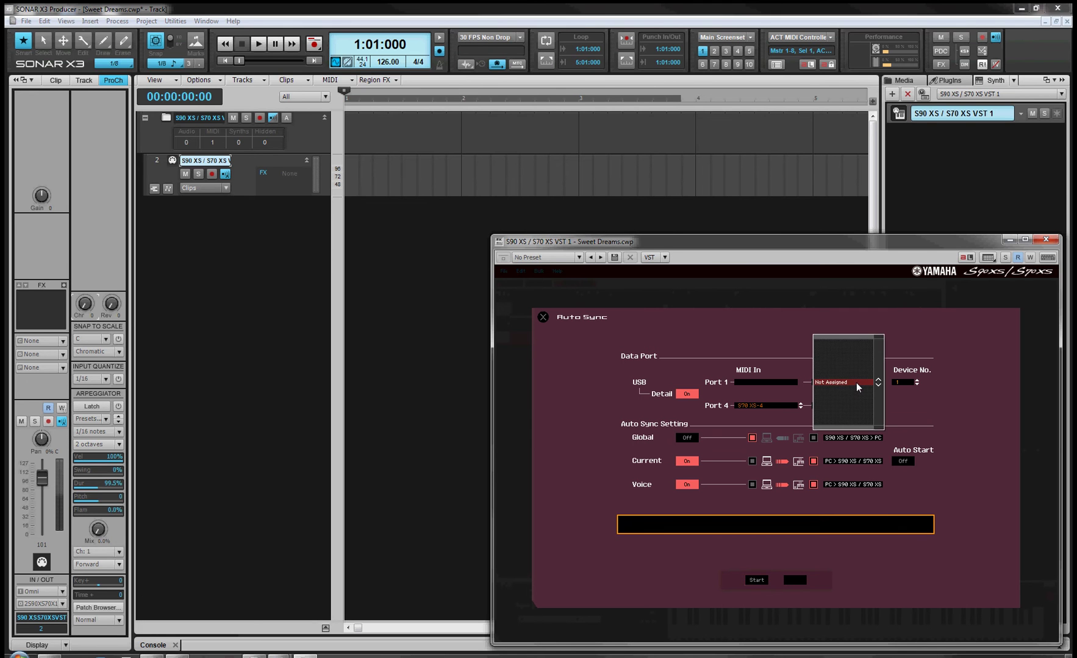
click(856, 381)
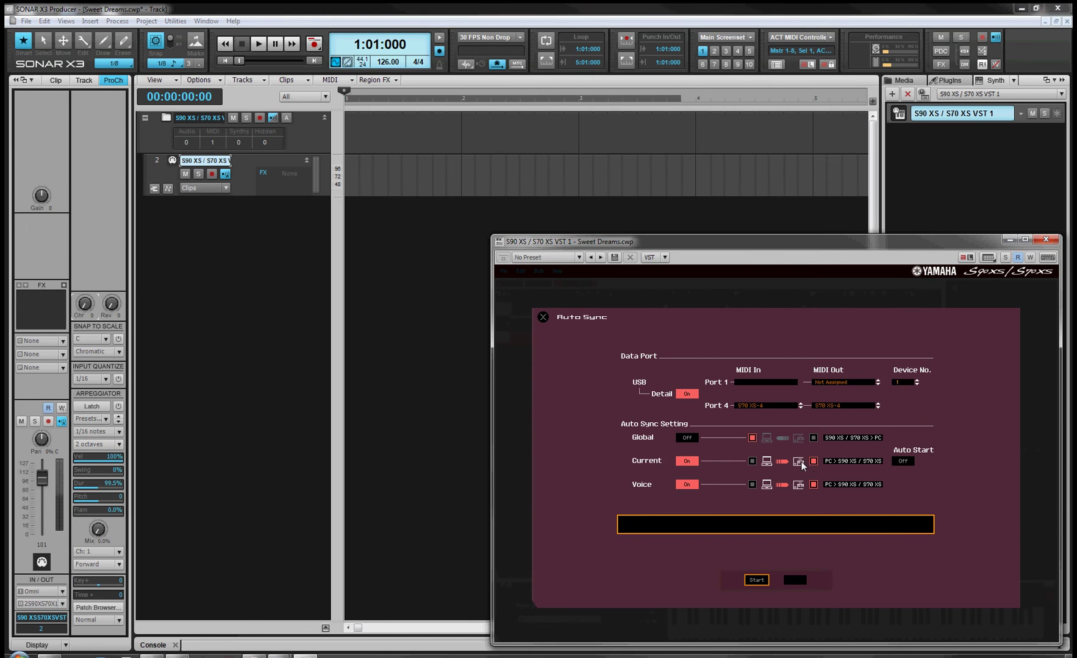
Set the Current sync direction to PC > S90 XS / S70 XS and start Auto Sync.
click(752, 462)
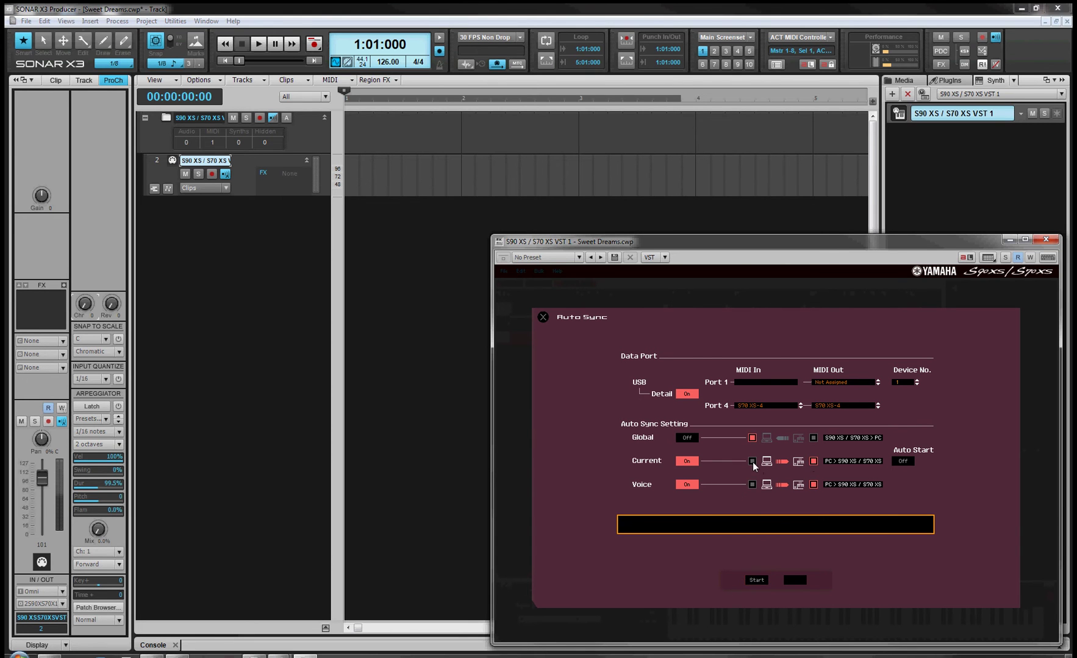
click(813, 462)
click(756, 580)
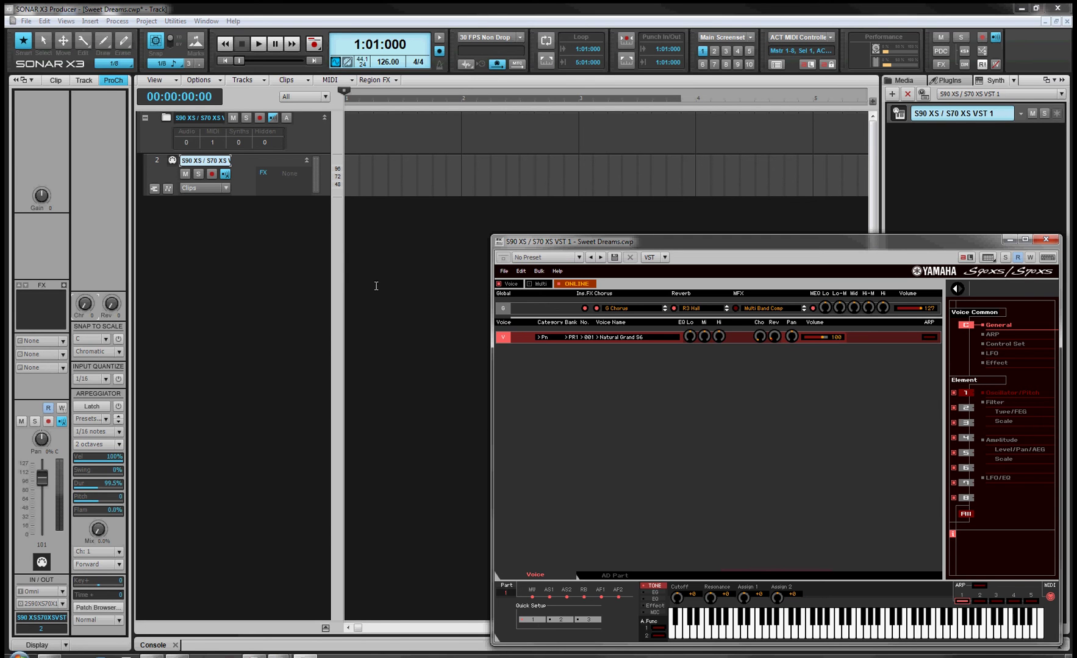
Audition the Natural Grand S6 voice by playing several notes on the virtual keyboard.
click(848, 627)
click(866, 631)
click(902, 631)
click(942, 631)
click(956, 631)
click(908, 631)
click(845, 631)
click(806, 631)
Enlarge track 2, filter the track view to I/O, and set its input to 4- Virus TI Synth MIDI Ch. 1.
drag(242, 196, 241, 238)
click(326, 97)
click(308, 154)
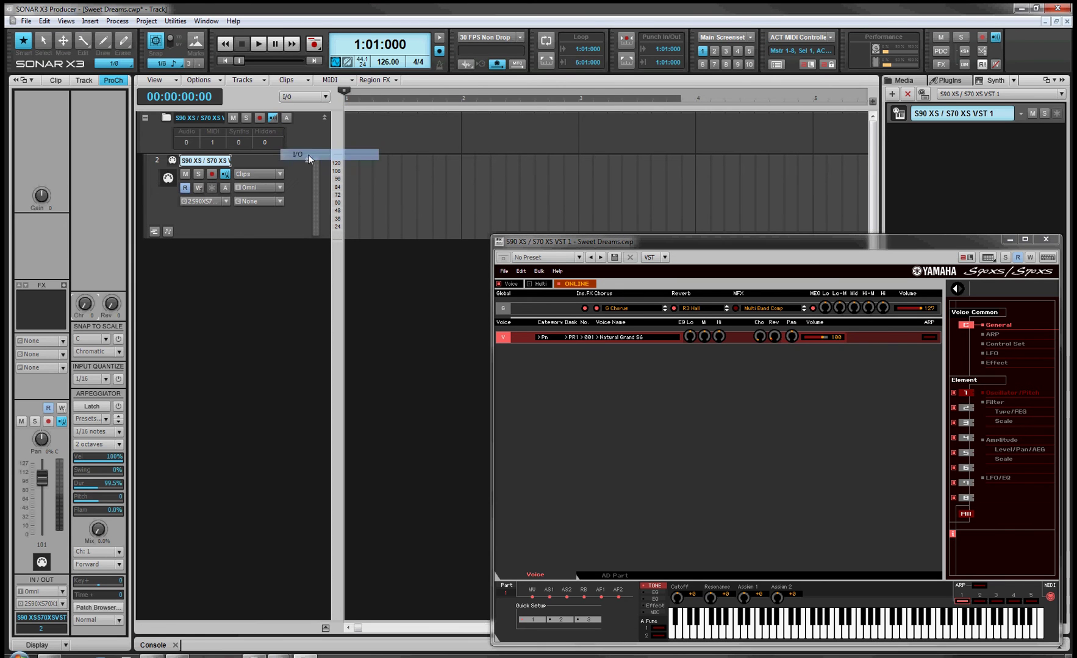
click(280, 188)
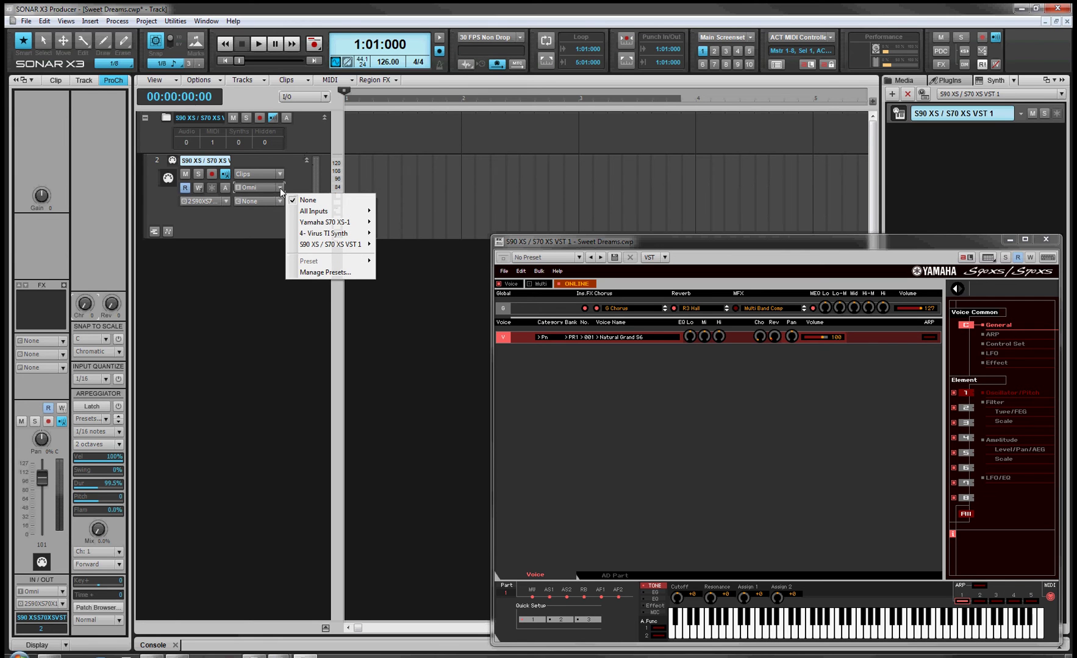
mouse_move(324, 234)
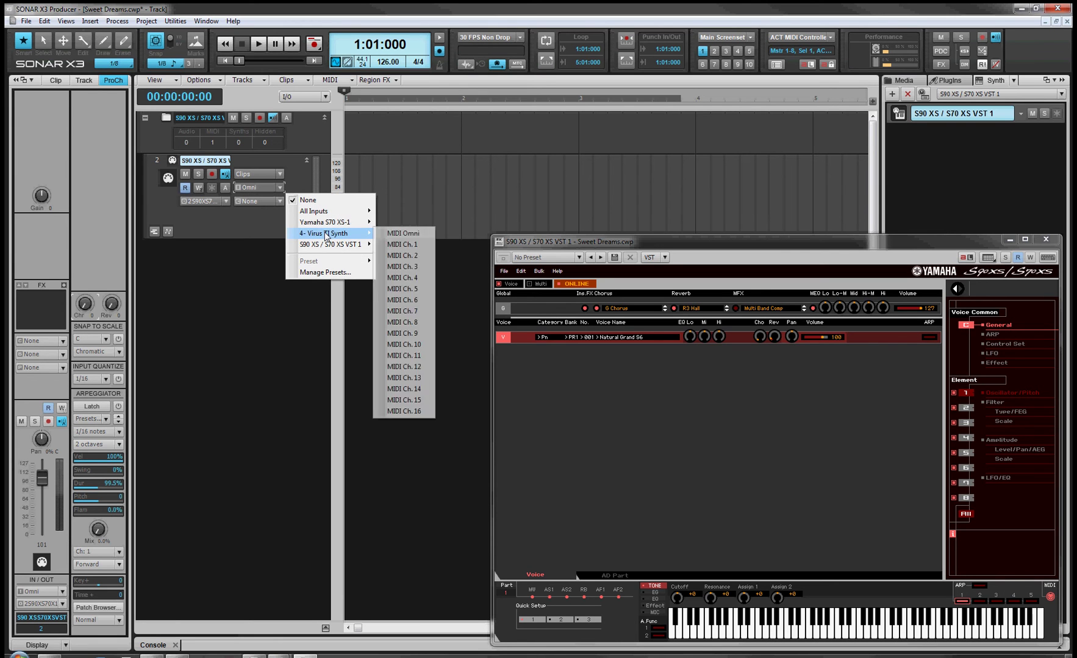
click(397, 245)
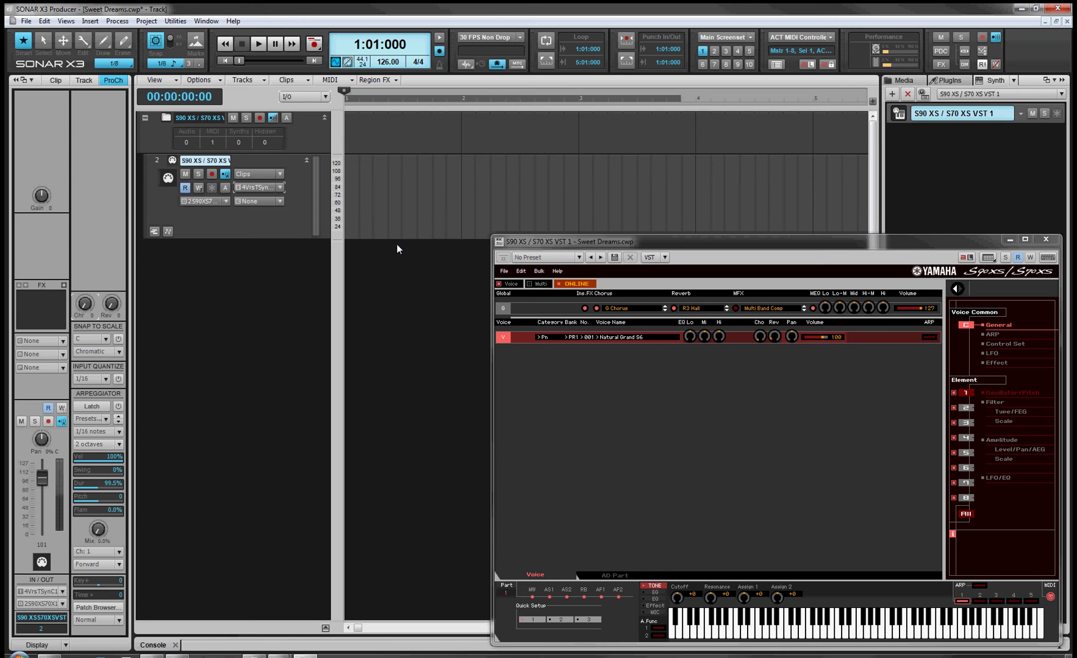
click(225, 203)
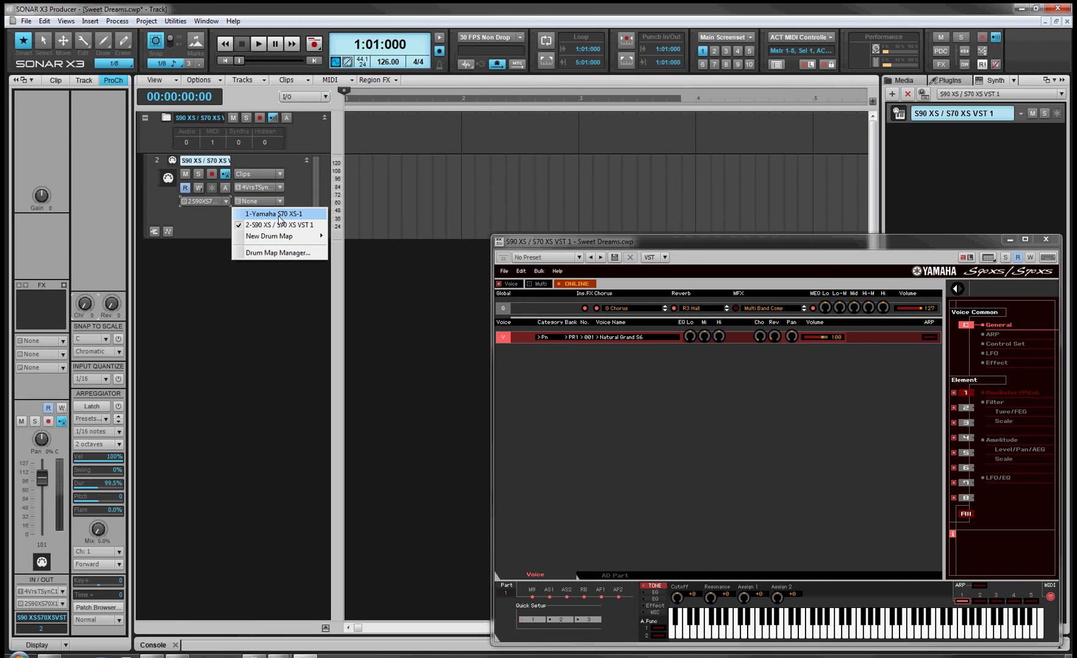
Choose 1-Yamaha S70 XS-1 as the track's output and 1: <default> as its MIDI channel.
click(278, 216)
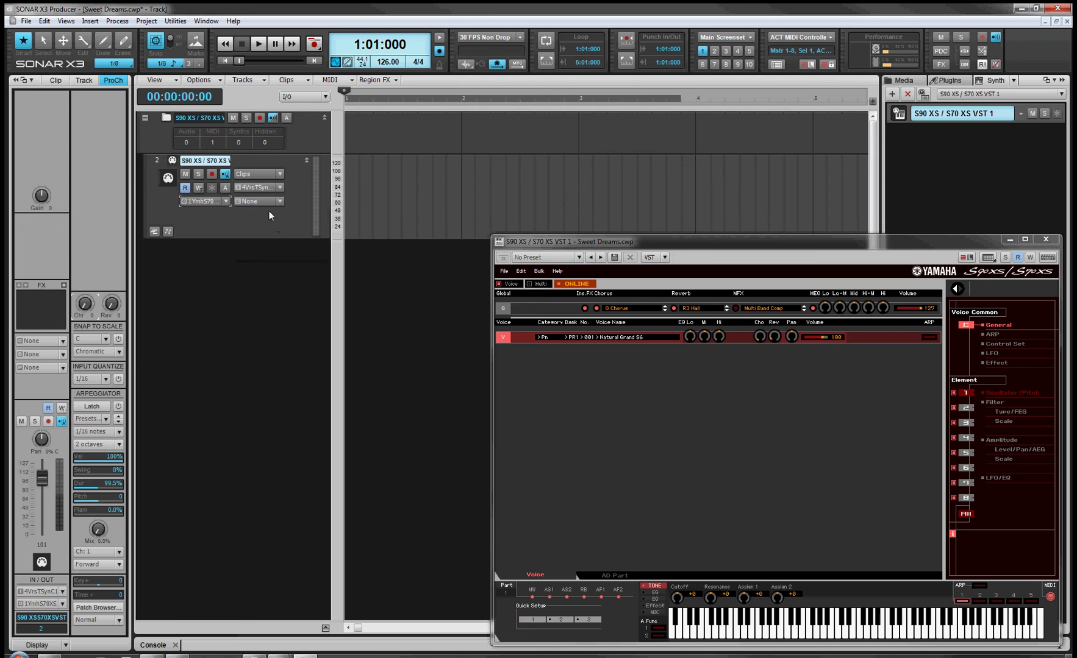
click(280, 201)
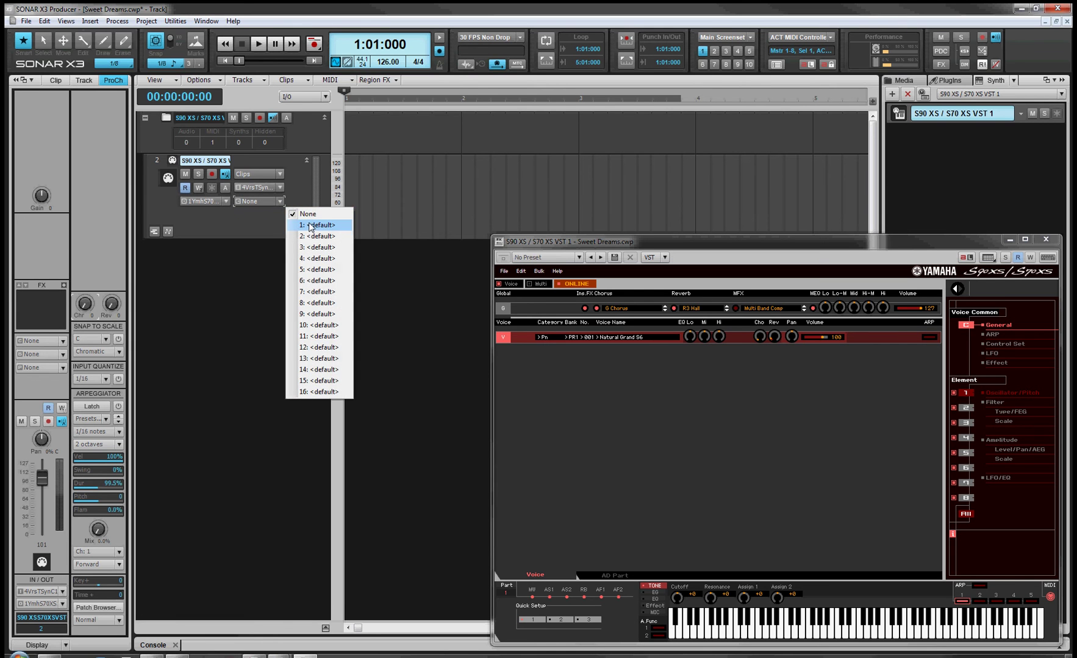
click(310, 225)
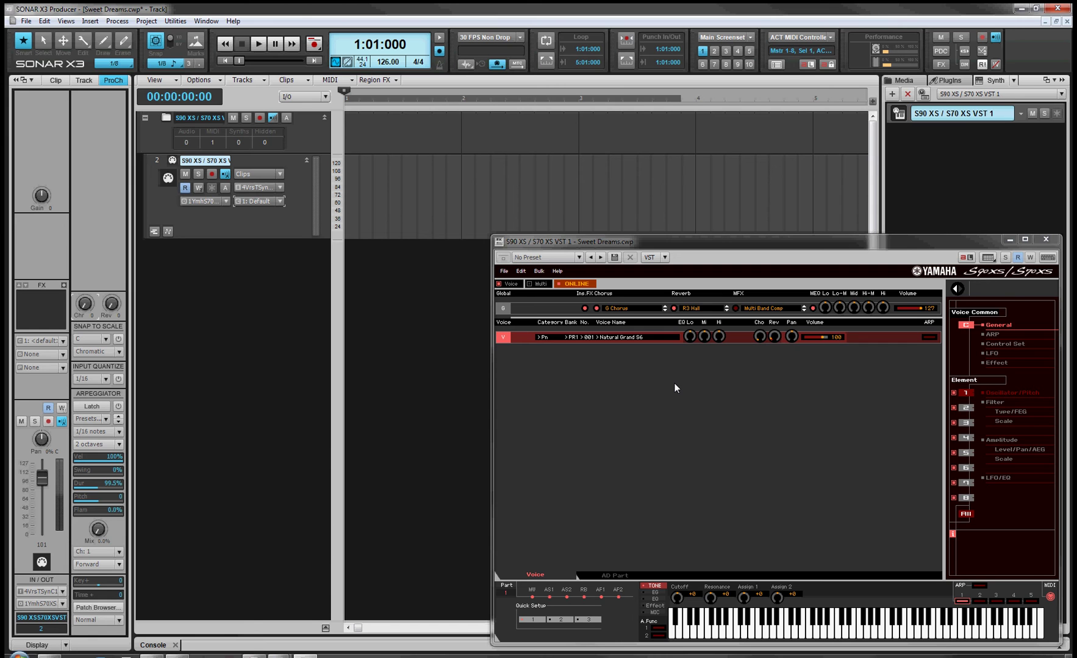
Load Cello Solo (PR4 010) from the Strings category of the Voice Library.
click(569, 337)
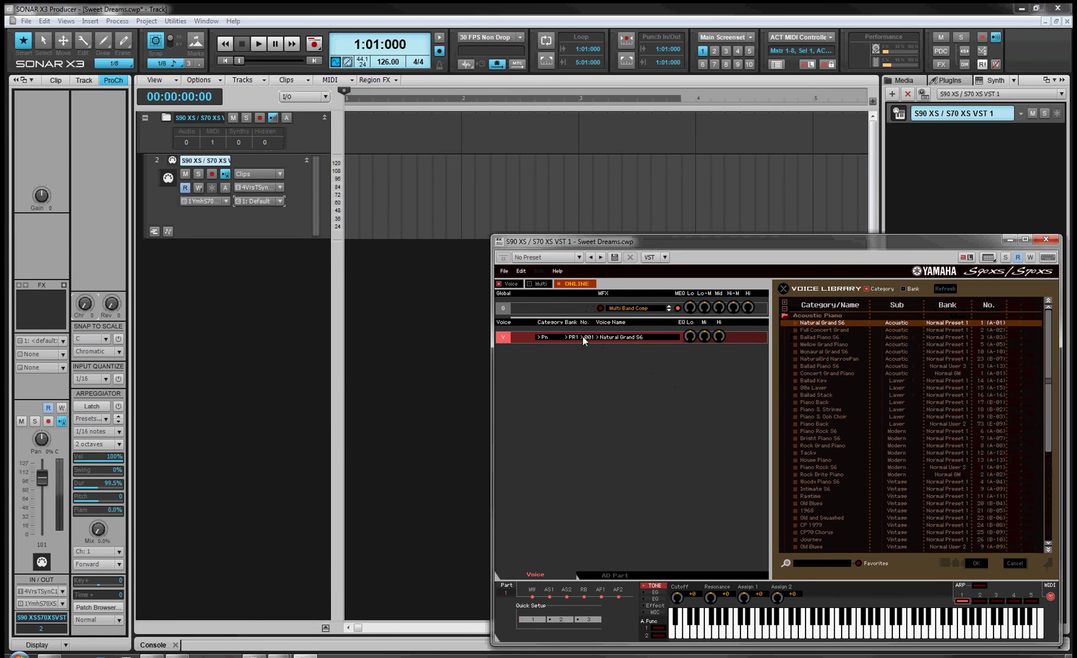
click(785, 309)
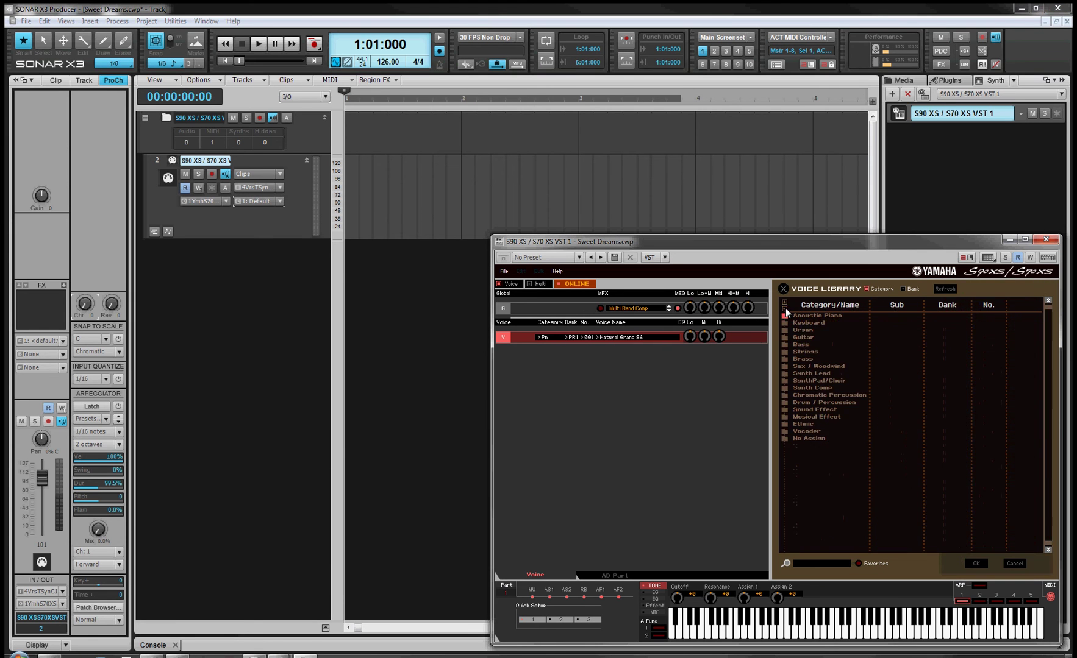
click(783, 351)
double_click(805, 387)
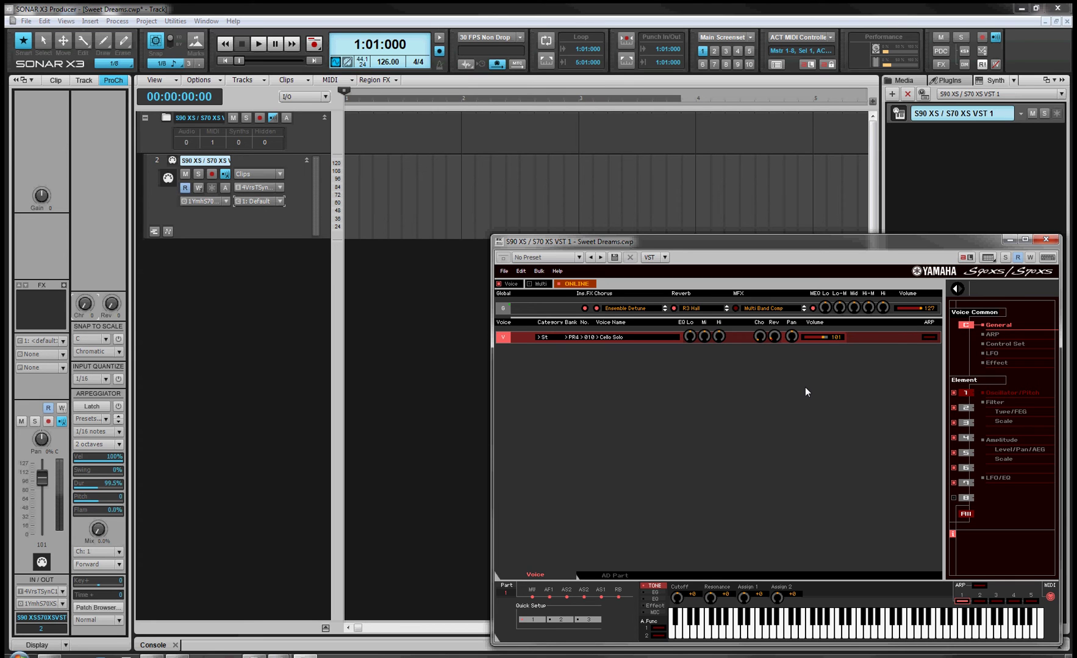
Run Auto Sync for the current mix, then go ONLINE and run it again for the Cello Solo voice.
click(540, 285)
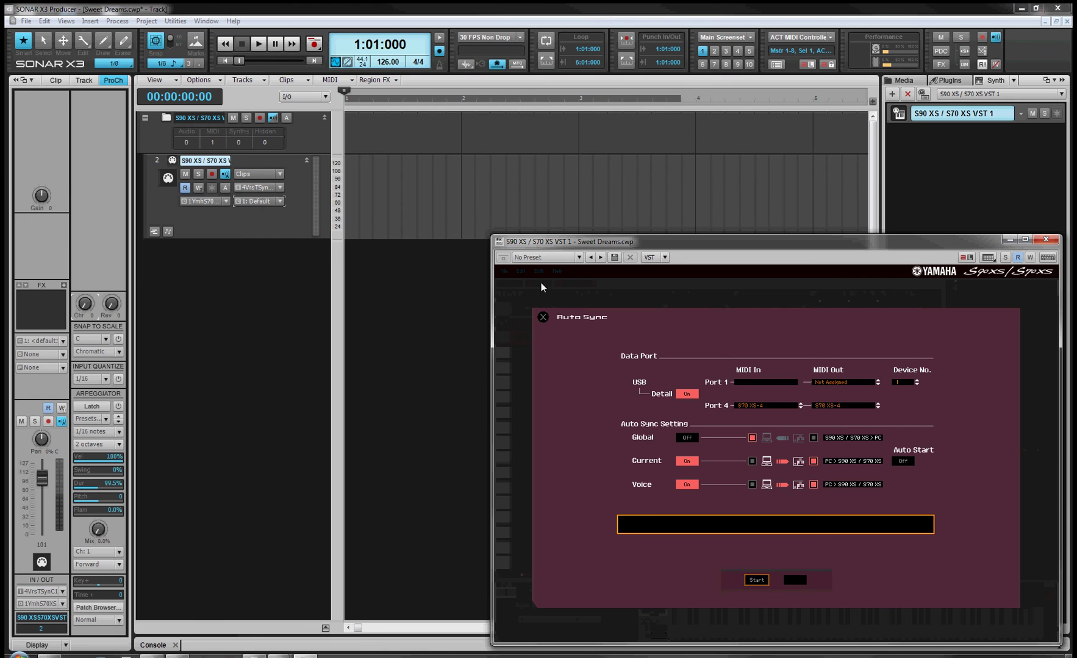
click(756, 579)
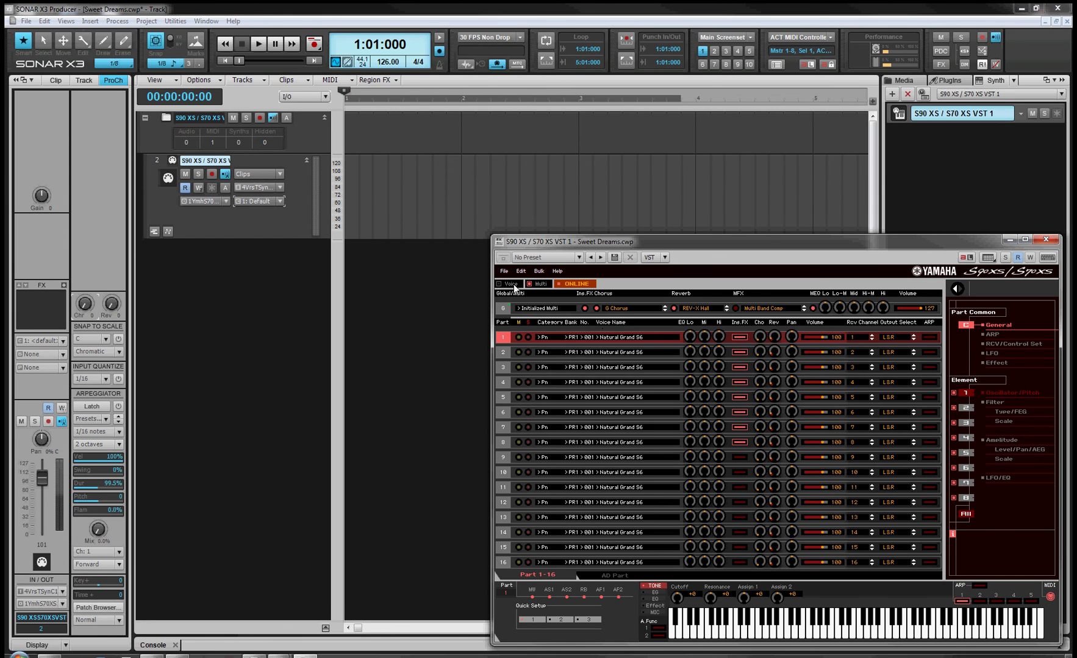
click(576, 283)
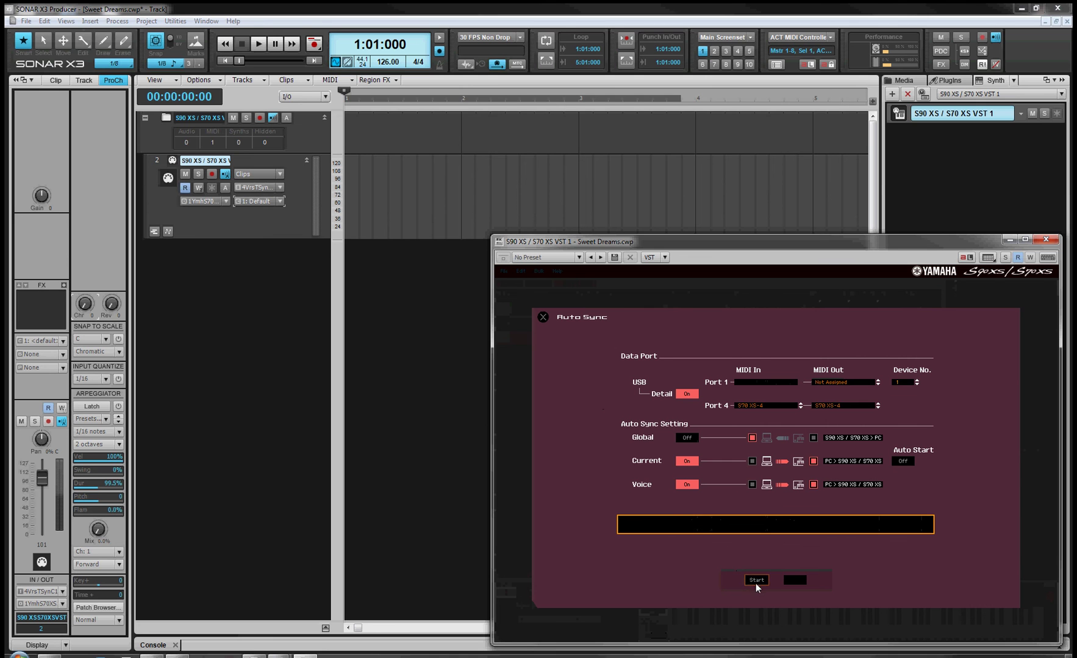
click(756, 581)
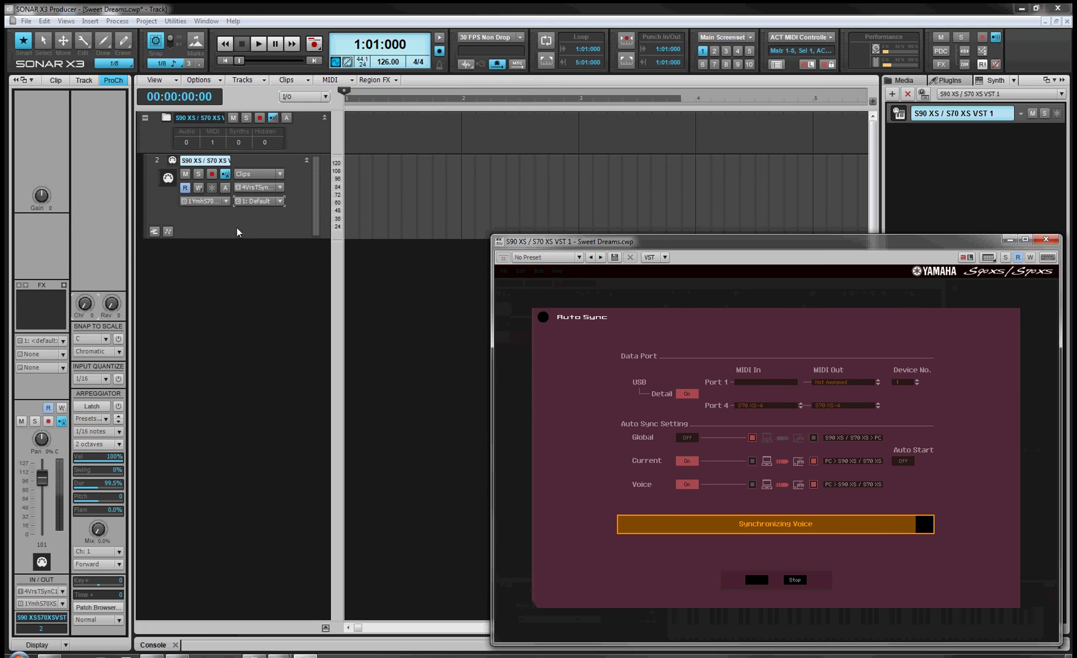
Insert audio Track 3, make it taller, and set its input to MOTU Audio ASIO > Stereo MOTU Yamaha S70XS.
right_click(188, 277)
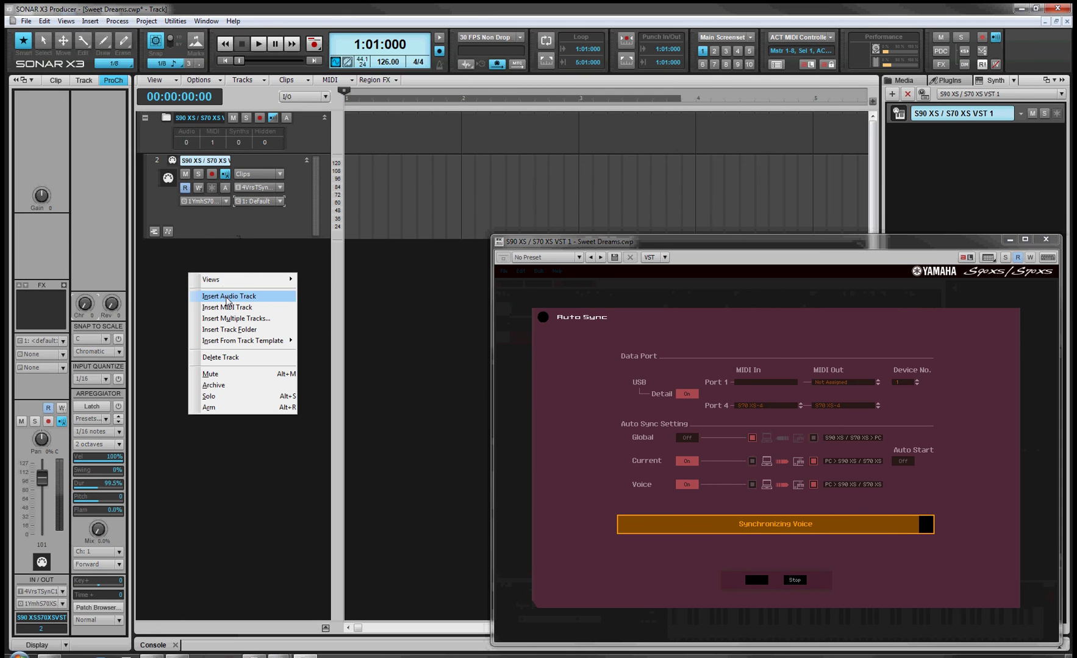
click(227, 296)
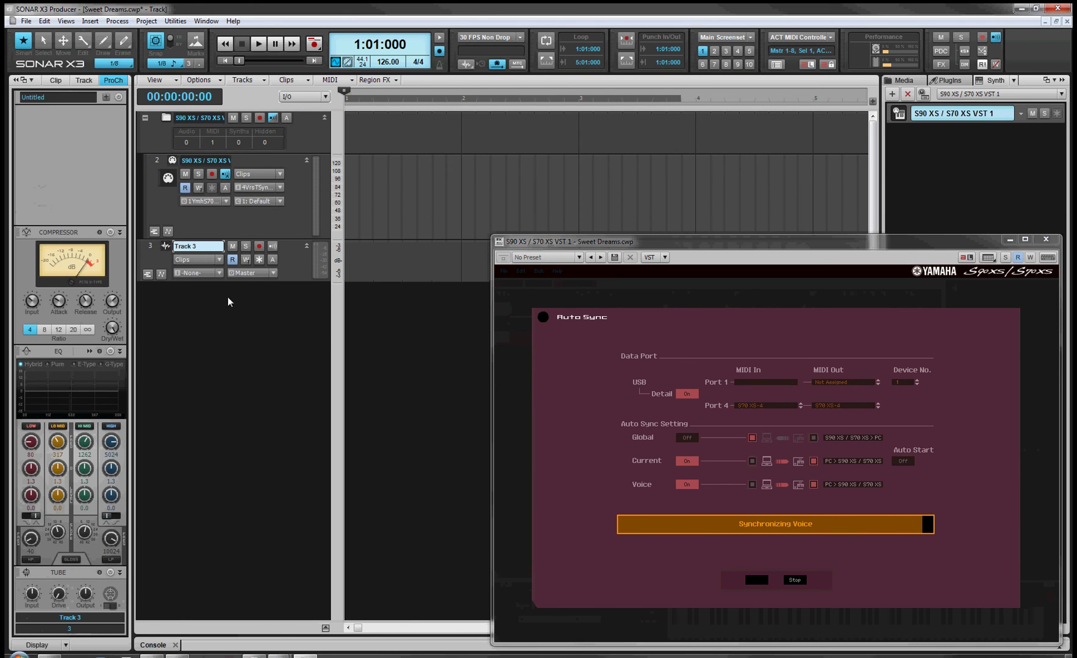
drag(288, 282, 288, 305)
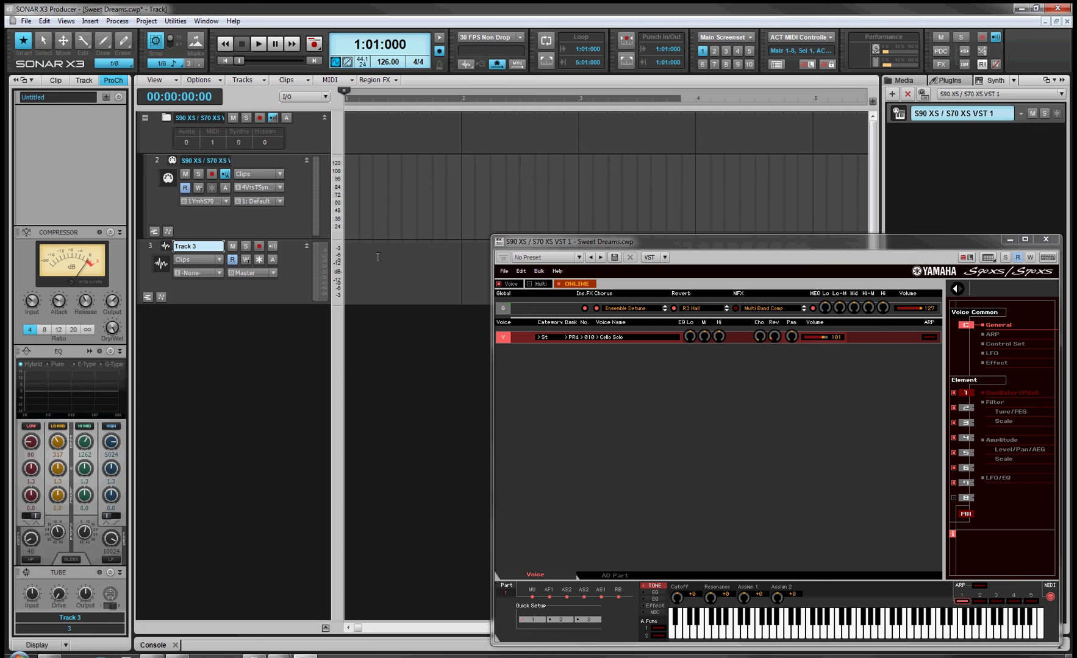
click(217, 272)
mouse_move(276, 324)
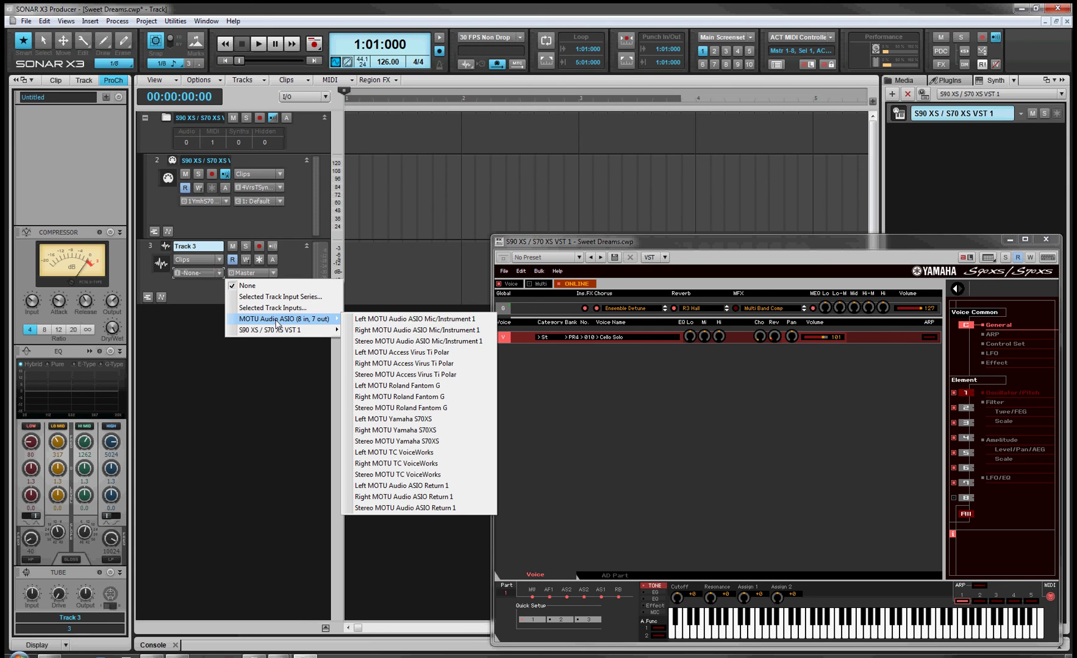
click(425, 444)
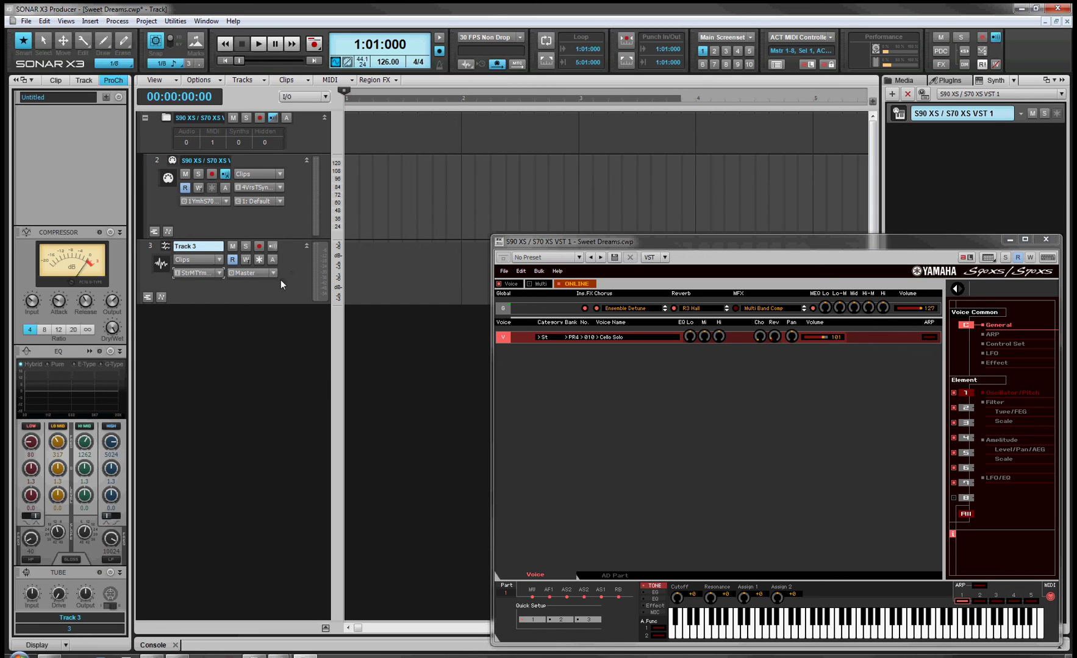
Record-arm Track 3 and move it into the S90 XS / S70 XS VST 1 folder.
click(259, 246)
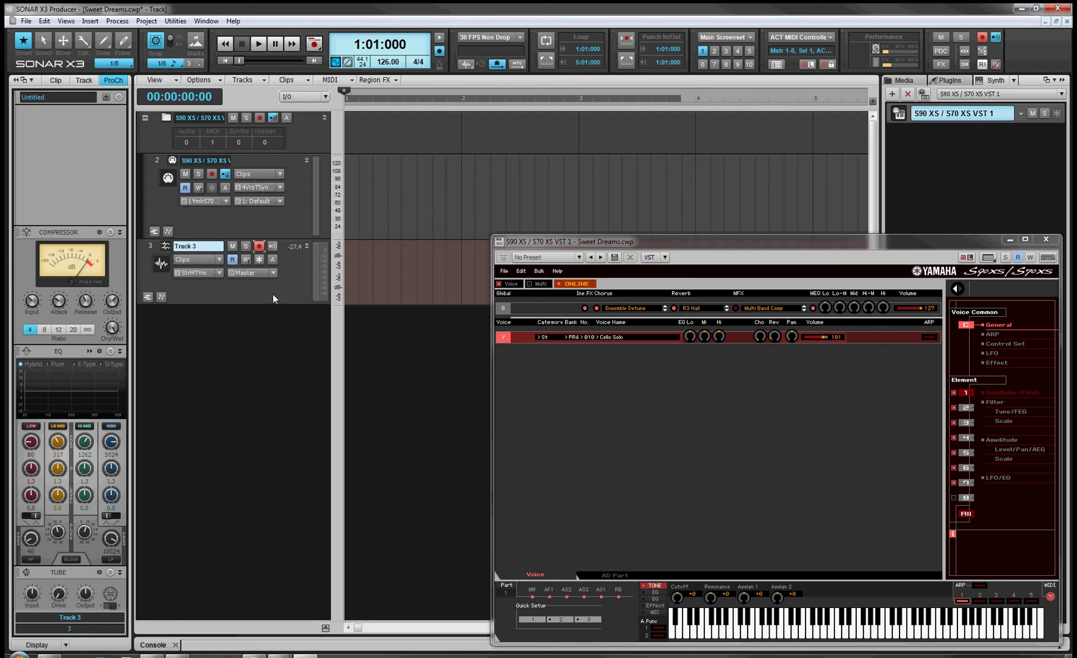
right_click(270, 297)
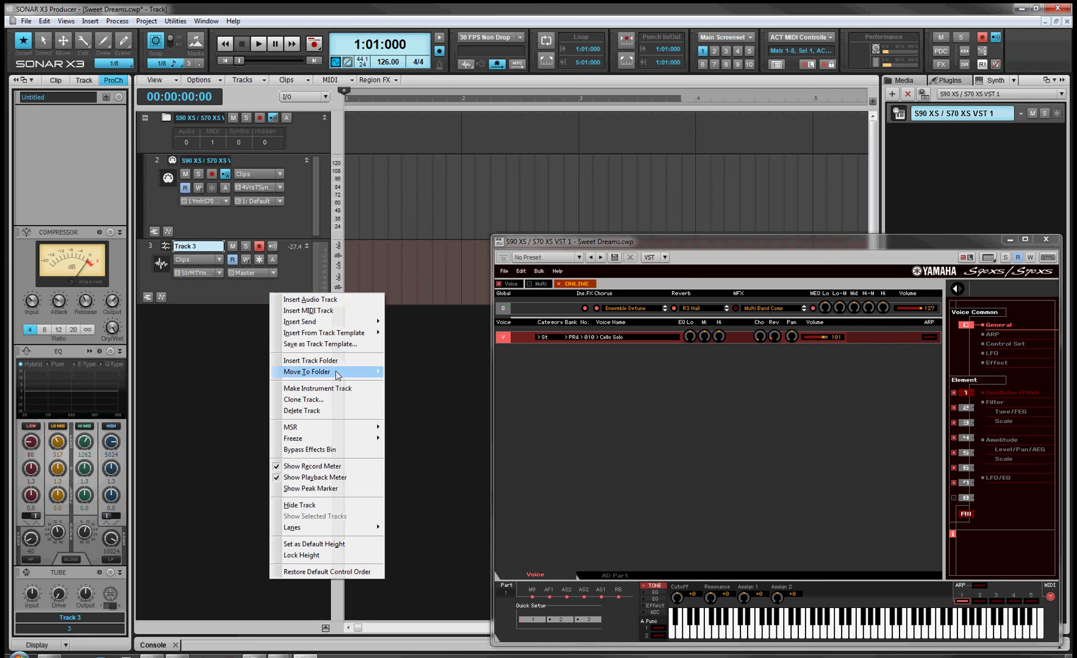
mouse_move(337, 374)
click(407, 371)
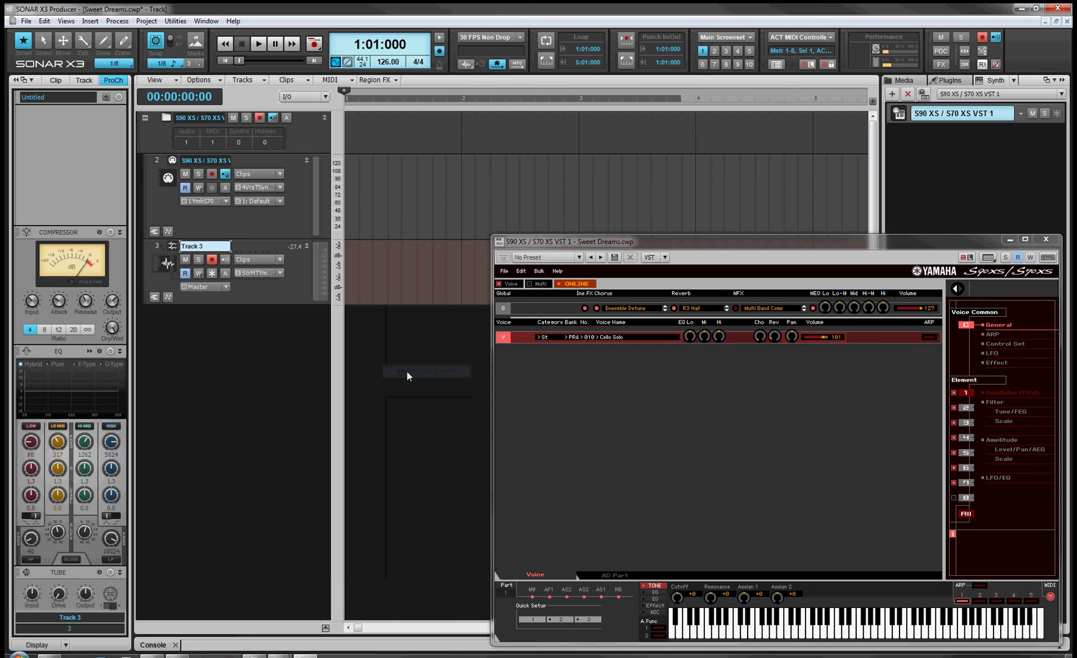
Insert MIDI Track 4, make it taller, and move it into the S90 XS / S70 XS VST 1 folder.
right_click(214, 350)
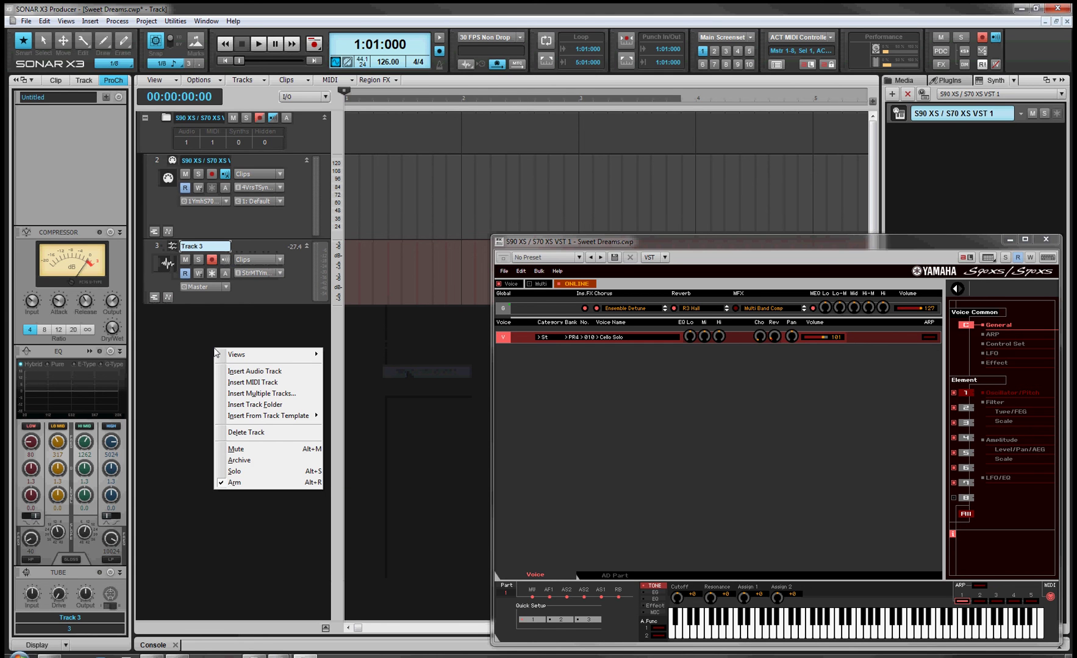
click(252, 382)
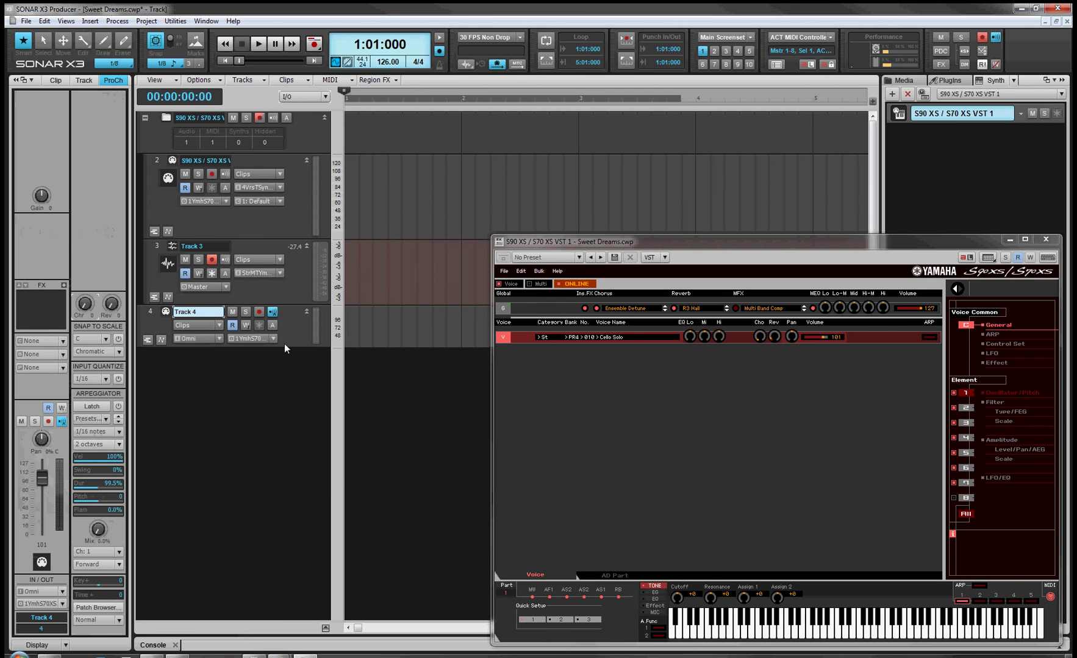
drag(284, 347, 290, 366)
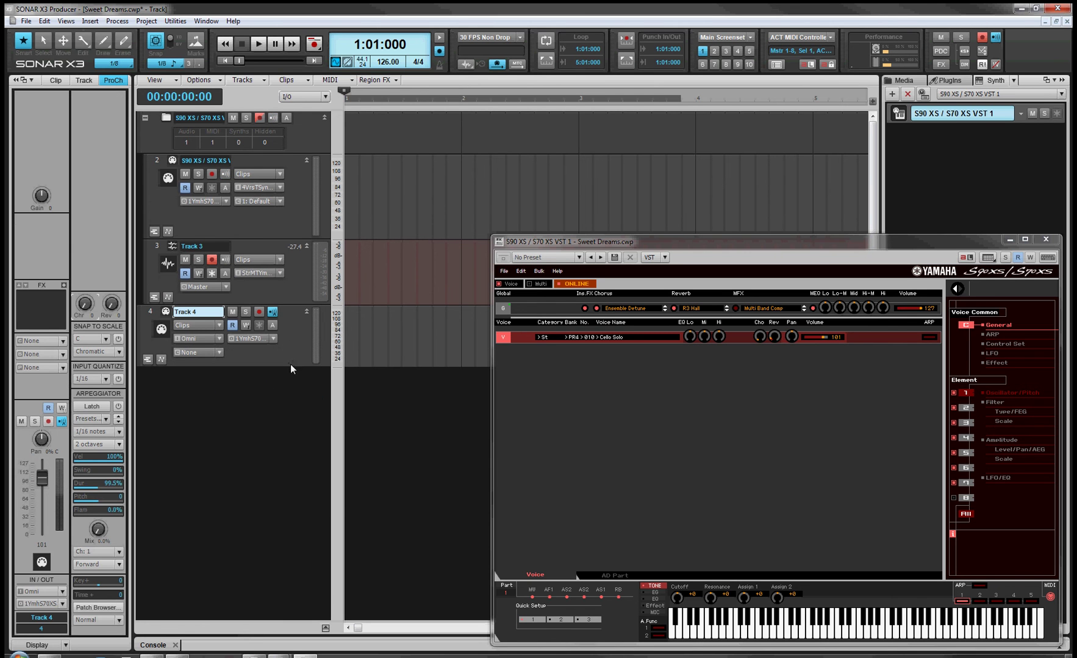
right_click(291, 353)
mouse_move(345, 419)
click(448, 422)
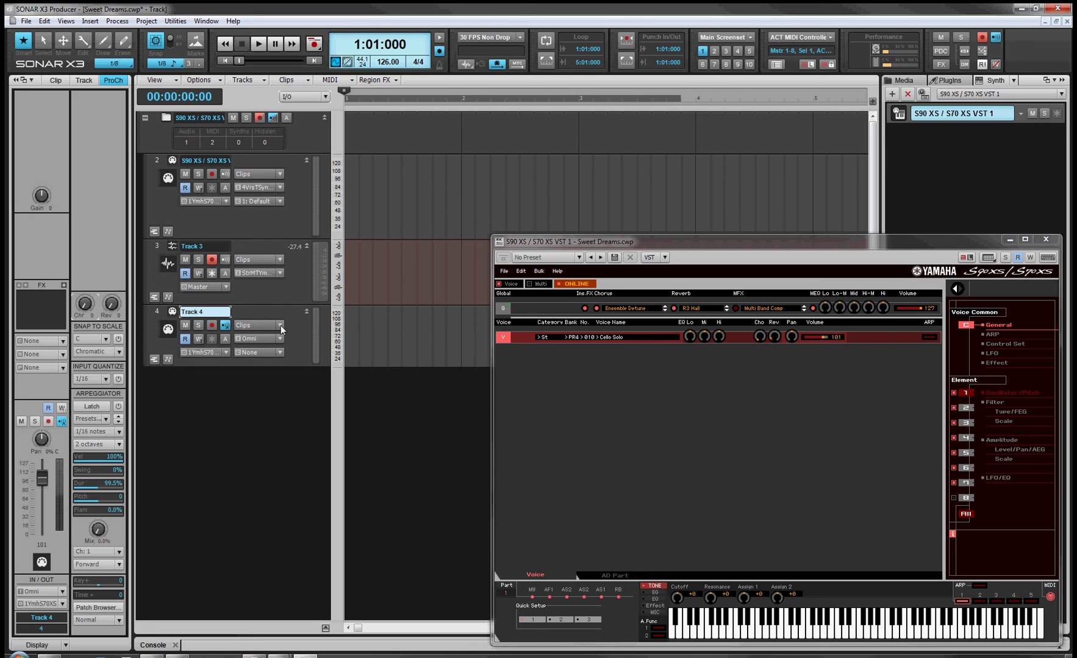
In the synth's voice edit mode, turn on the ARP switch and its MIDI Out switch.
click(955, 290)
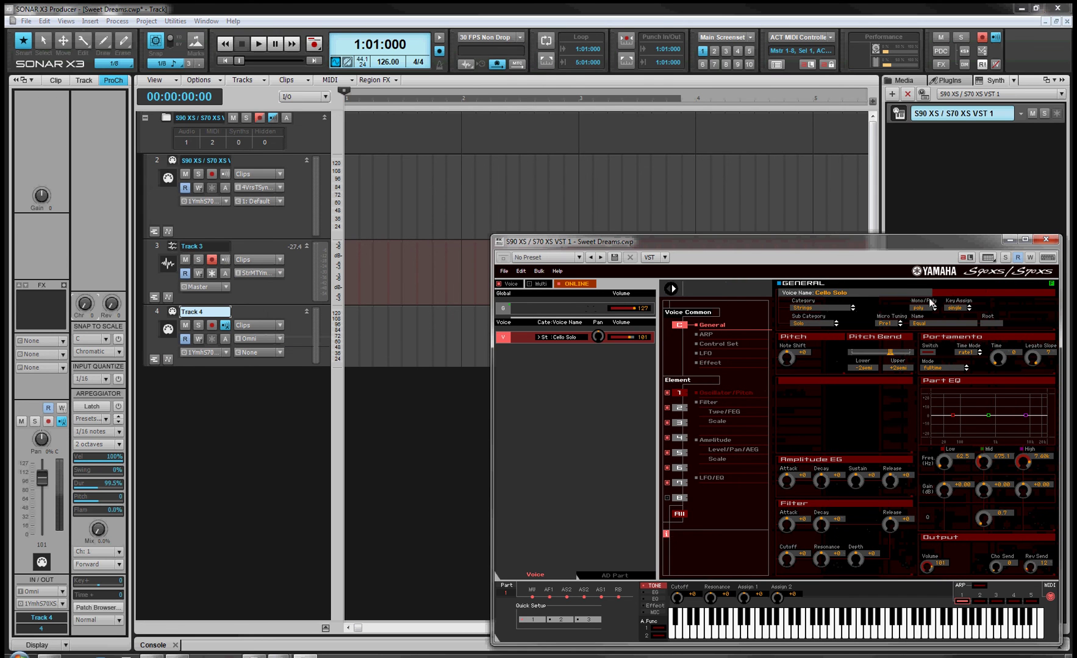
click(705, 334)
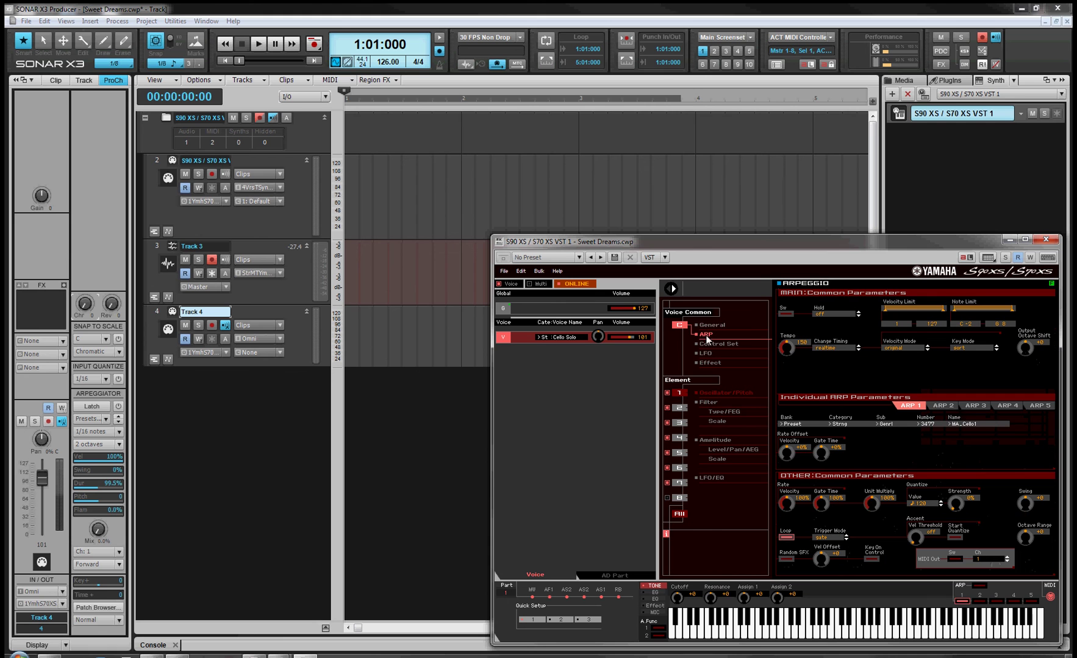
click(785, 313)
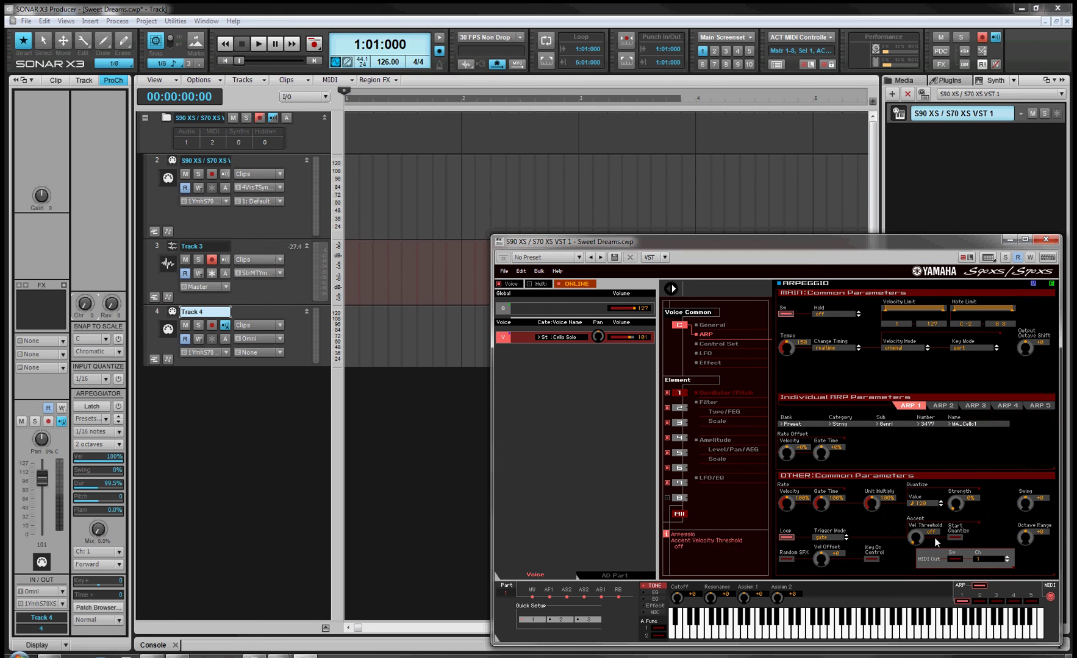
click(955, 559)
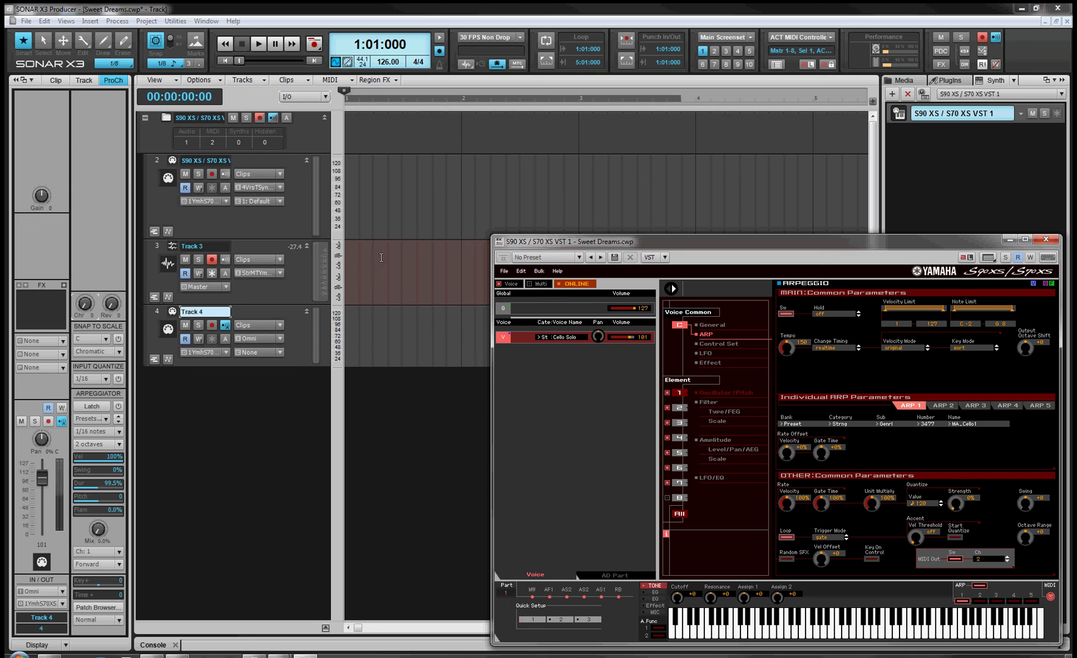
Set Track 4's input to Yamaha S70 XS-1 MIDI Ch. 1 and record-arm it.
click(280, 340)
mouse_move(322, 378)
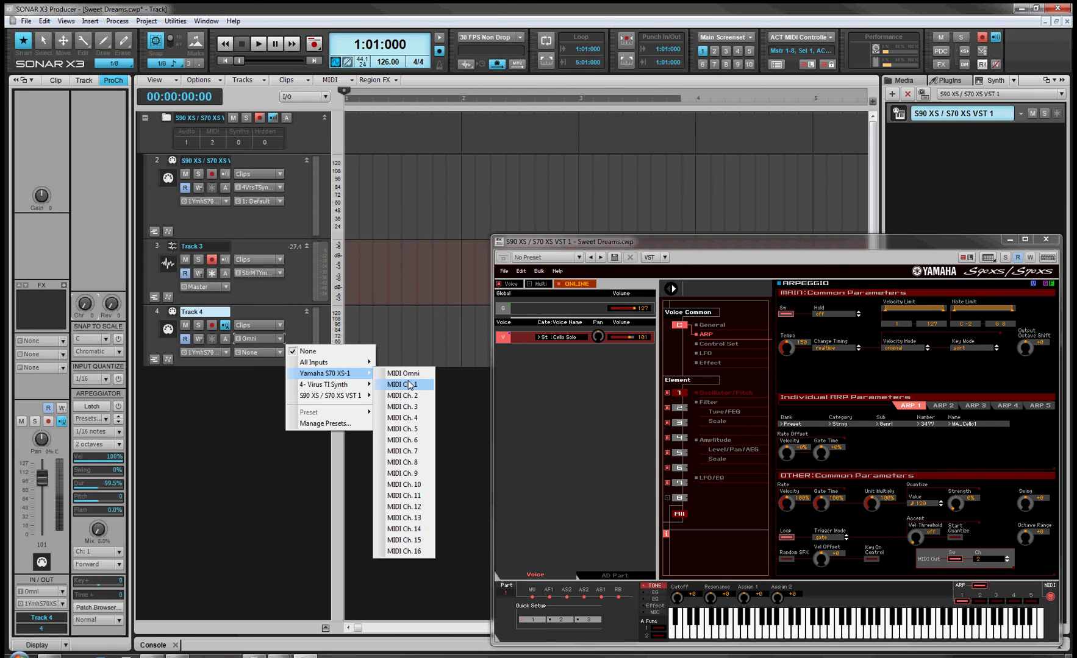
click(411, 386)
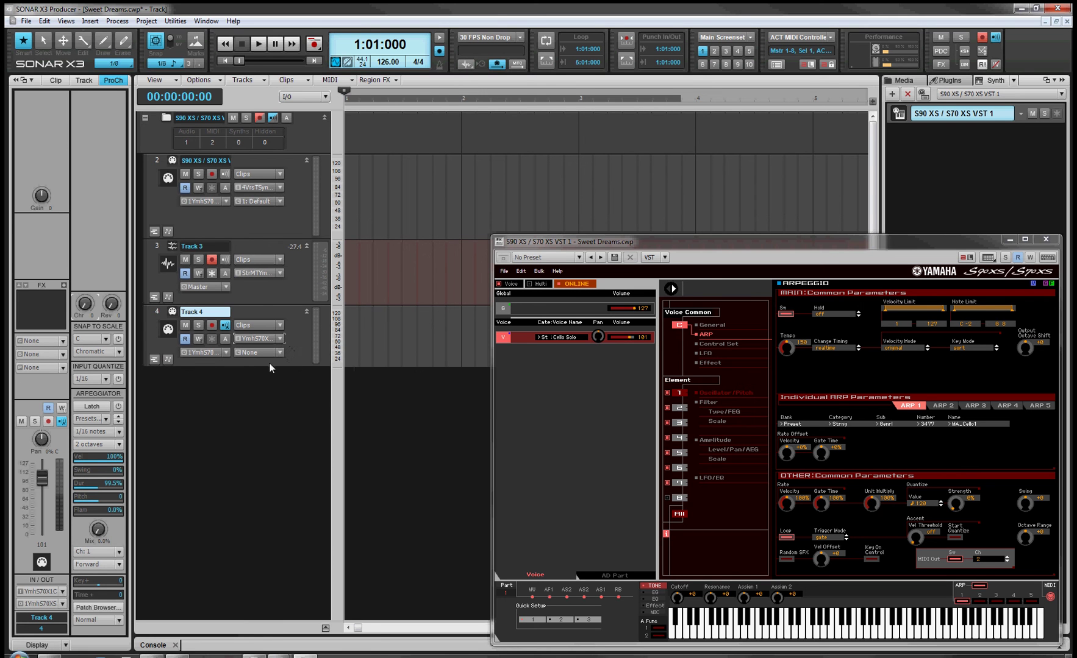
click(212, 325)
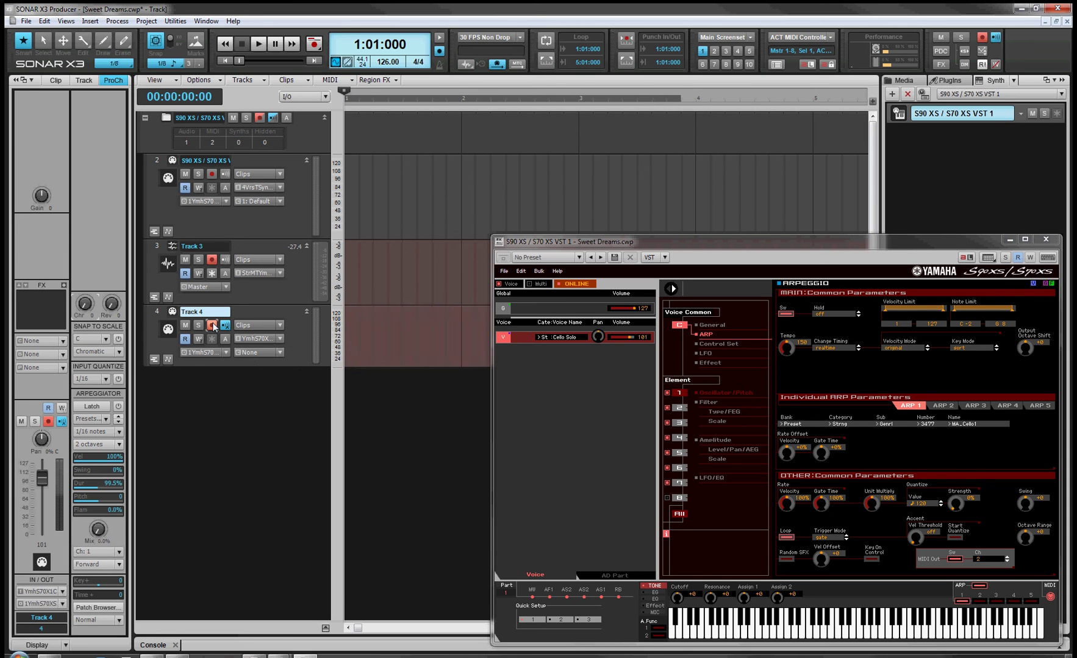
Turn on input echo for Track 2 and reselect Track 4's input as the Yamaha S70 XS-1 port.
click(225, 173)
click(279, 339)
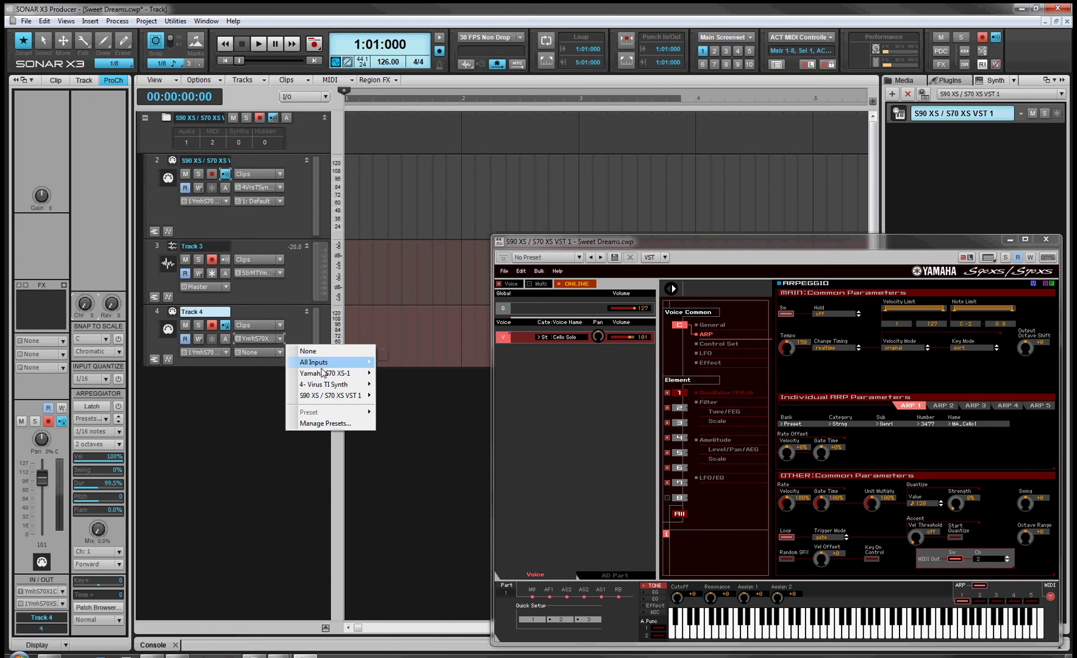
click(400, 395)
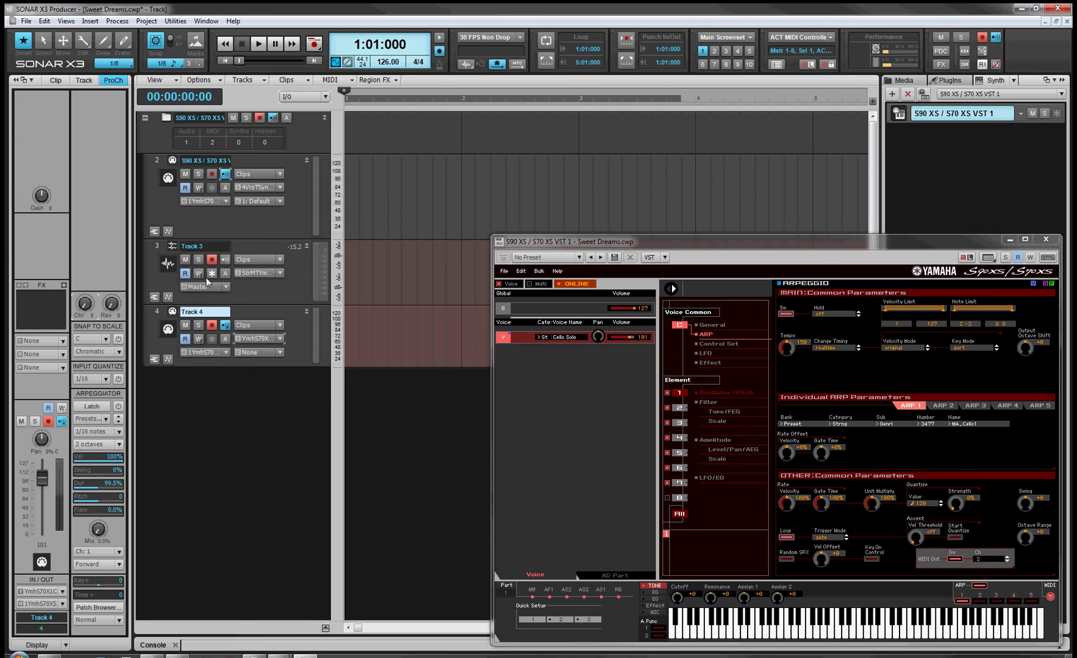
Record the cello arpeggio take, then vertically zoom Track 3's waveform and Track 4's notes.
click(314, 44)
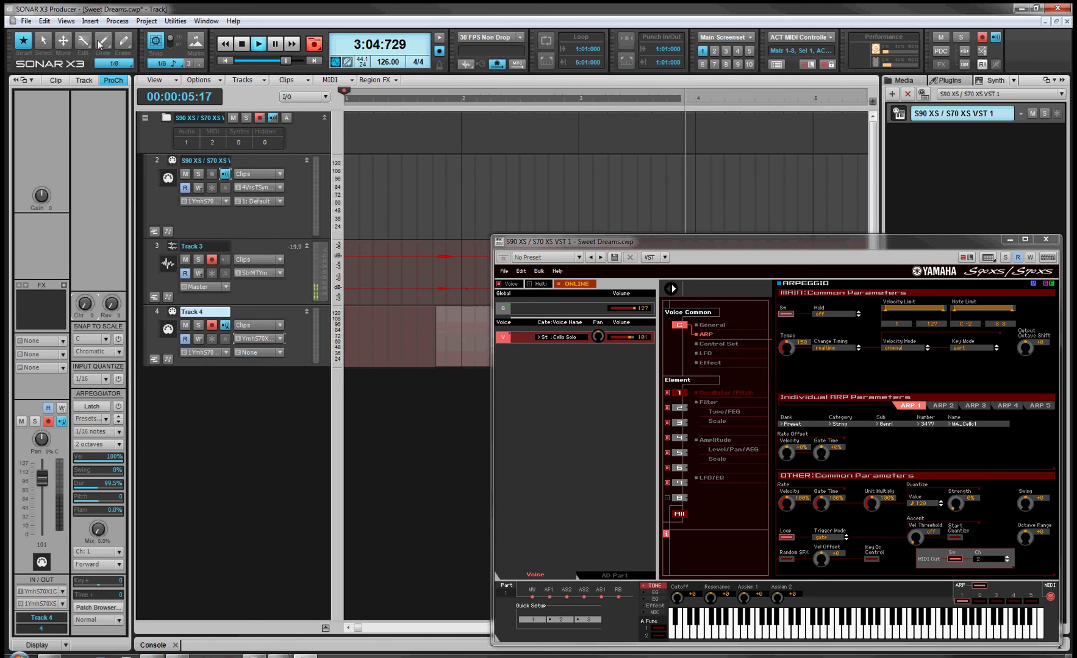
click(242, 44)
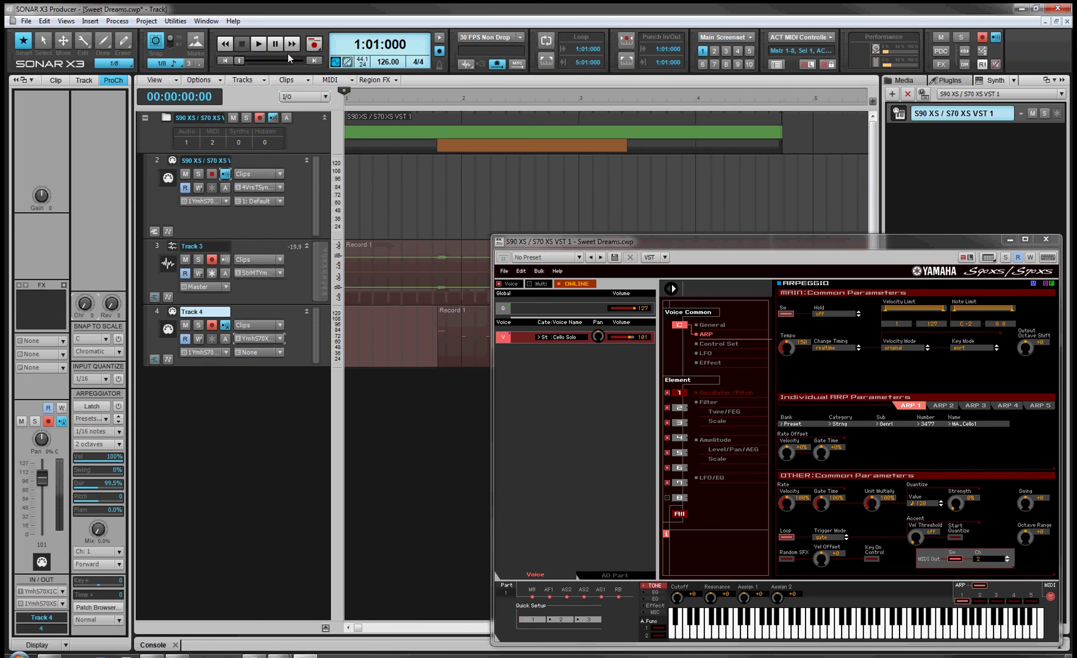
drag(937, 242, 923, 429)
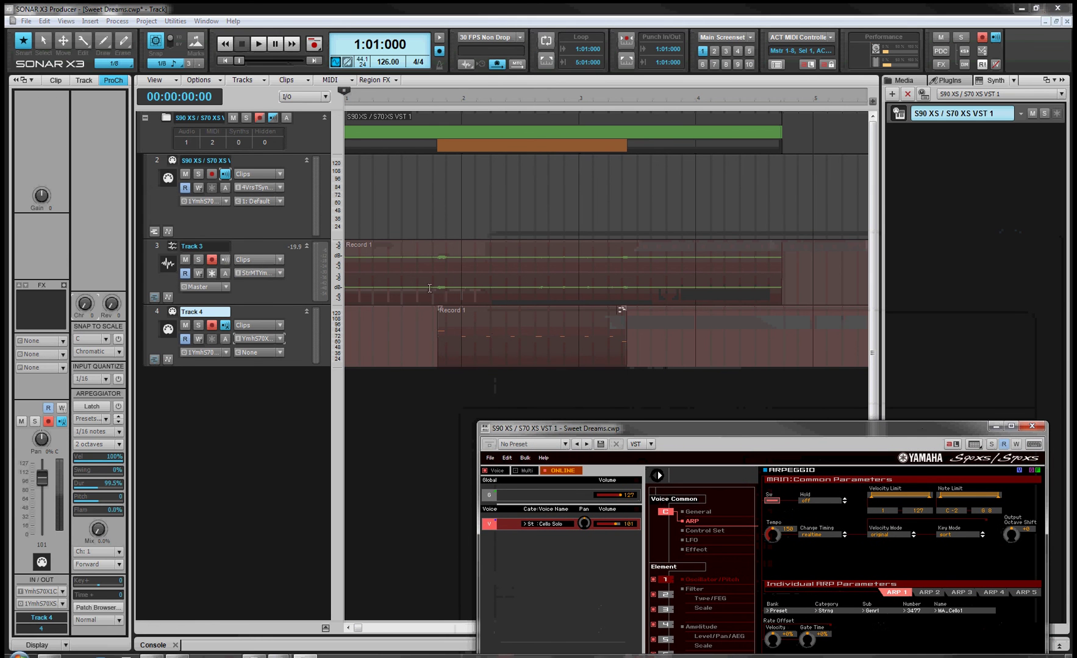
drag(336, 277, 335, 241)
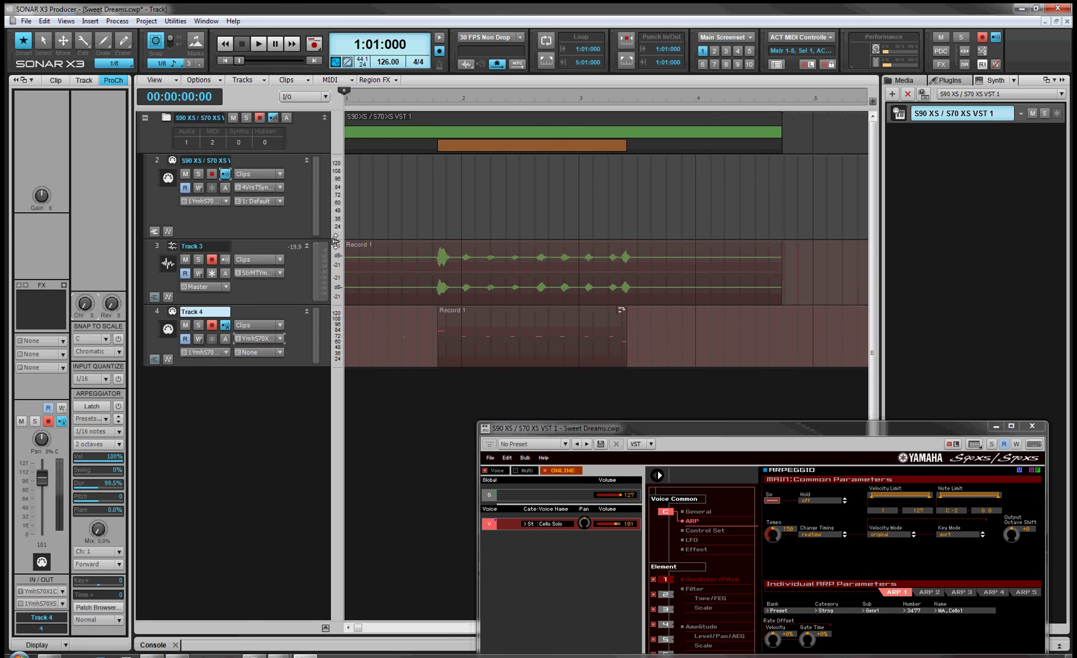
drag(335, 341, 335, 335)
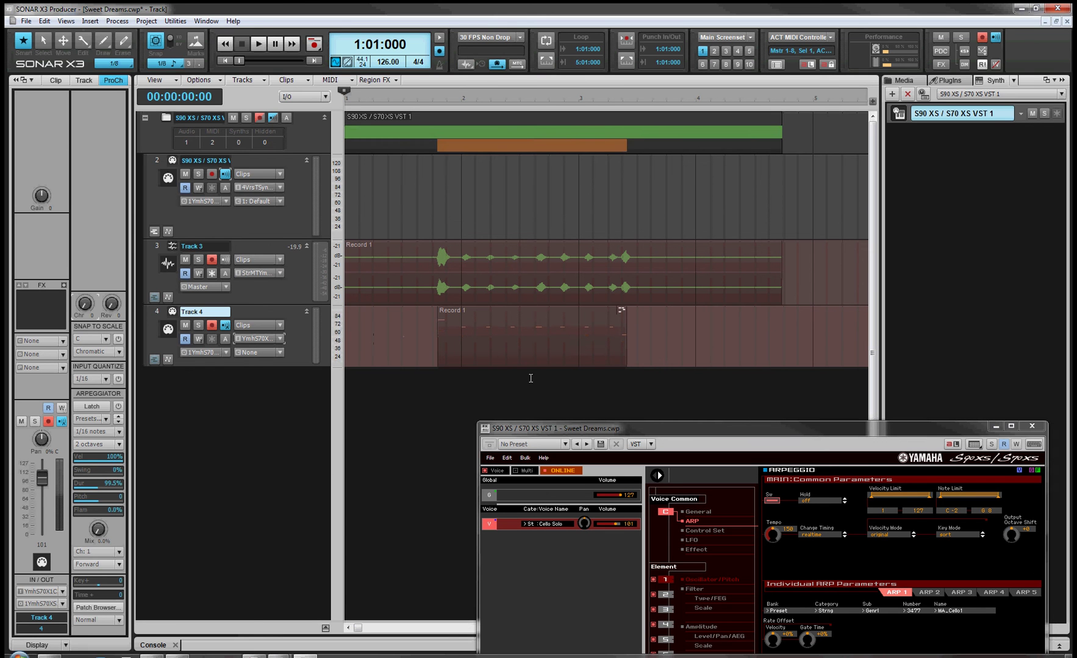
Disarm Track 4 and Track 3, then move the synth editor window back up.
click(211, 326)
click(211, 261)
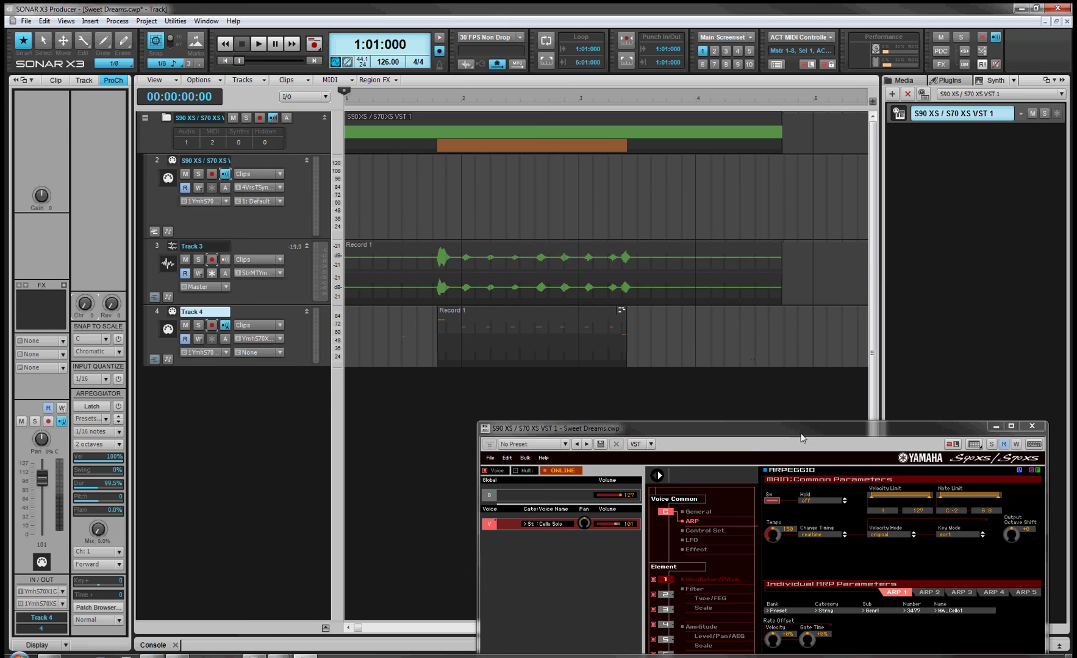
drag(803, 428, 807, 249)
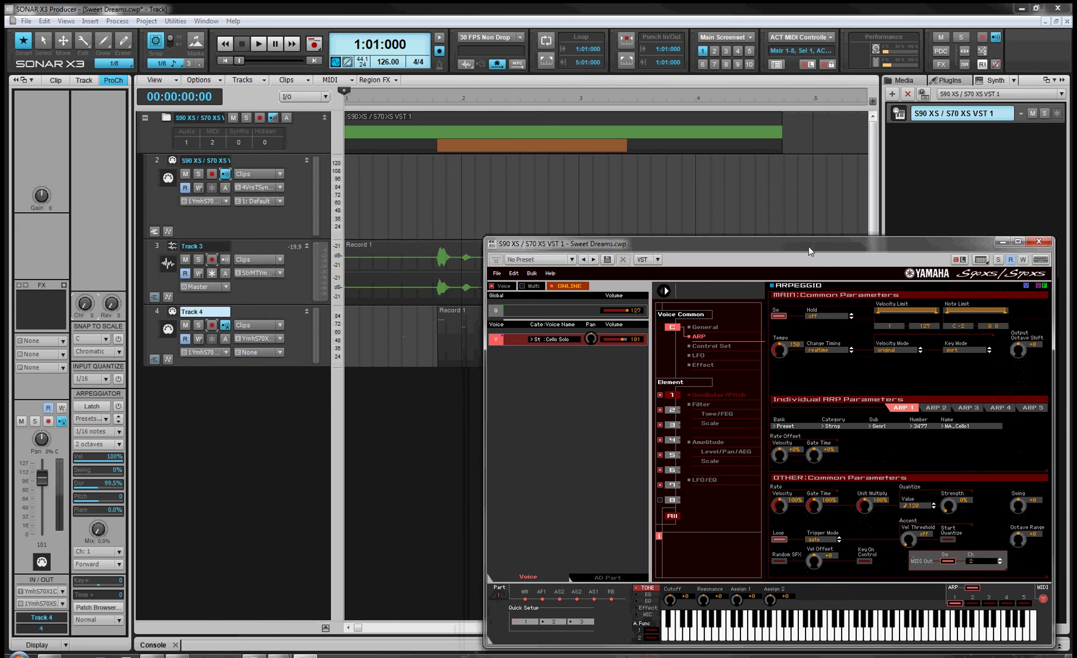